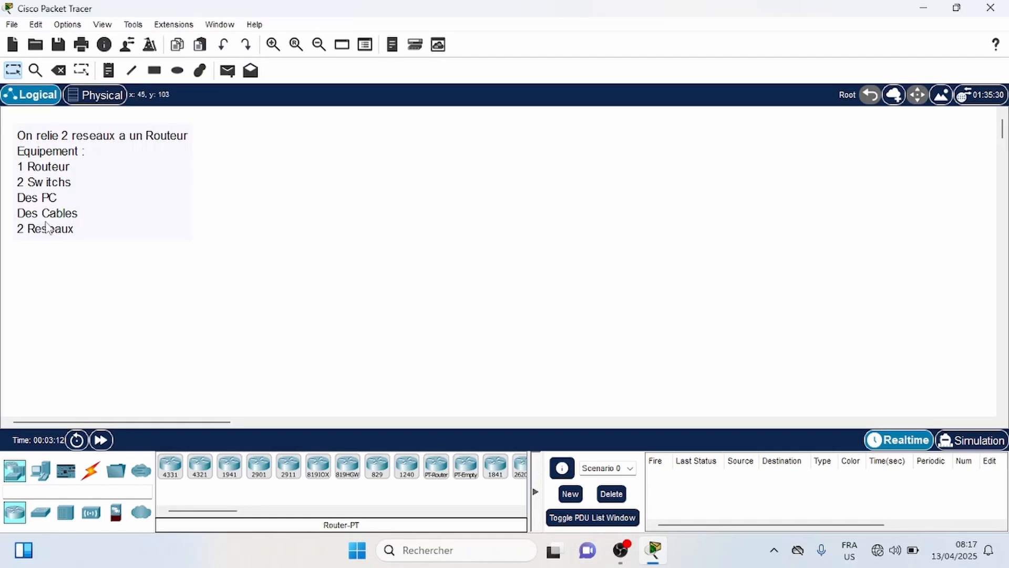
# - Place a 2911 router in the workspace and position it above the middle of the topology area
pyautogui.click(285, 475)
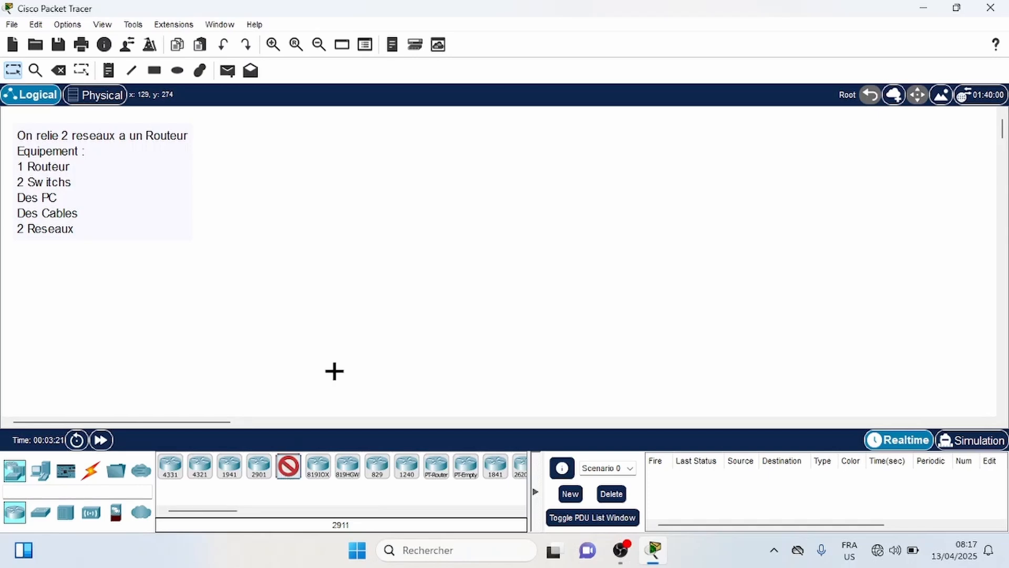
pyautogui.click(454, 145)
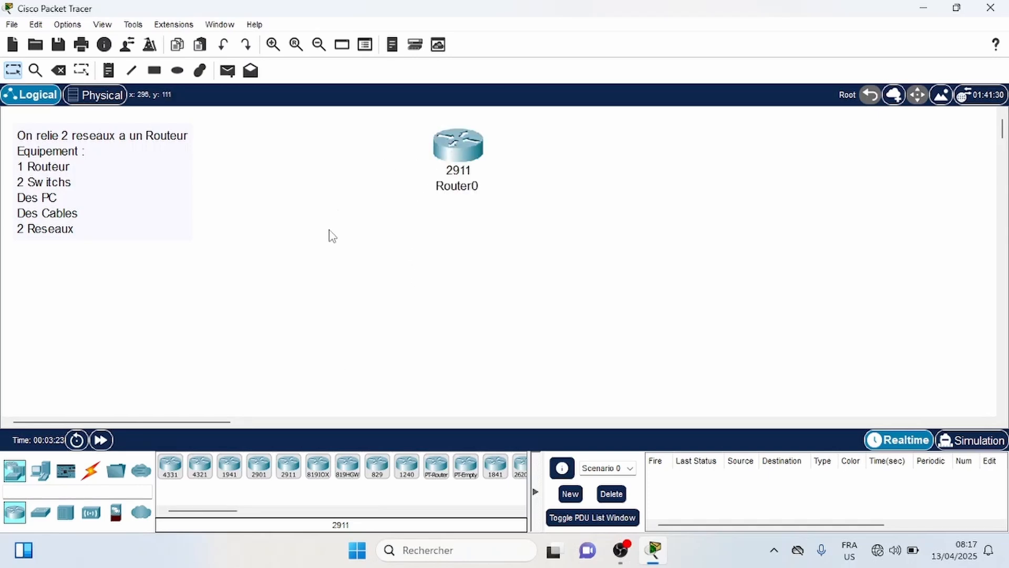
pyautogui.moveTo(455, 152); pyautogui.dragTo(467, 135)
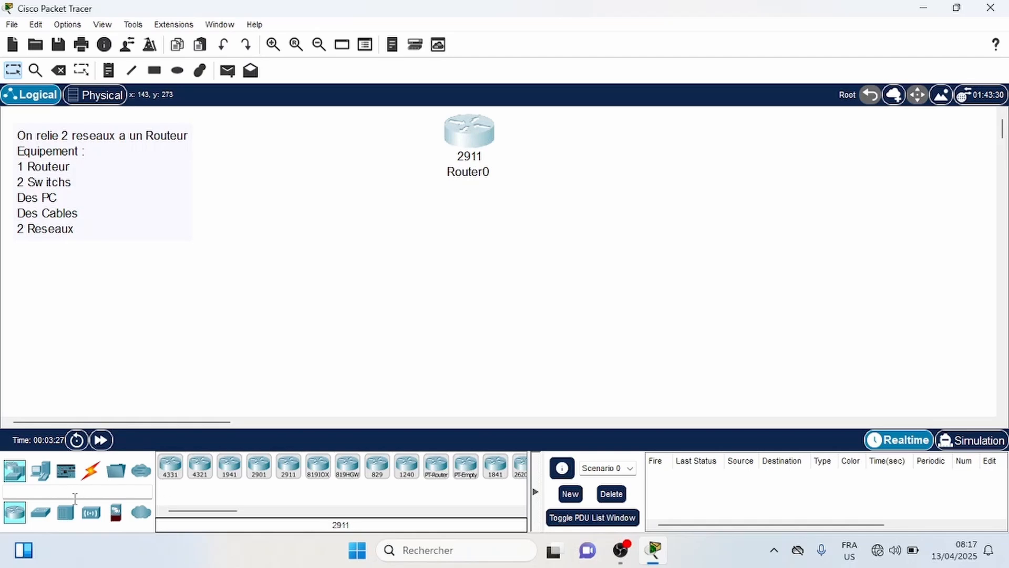
# - Add two 2960 switches below the router, one on each side of it
pyautogui.click(39, 514)
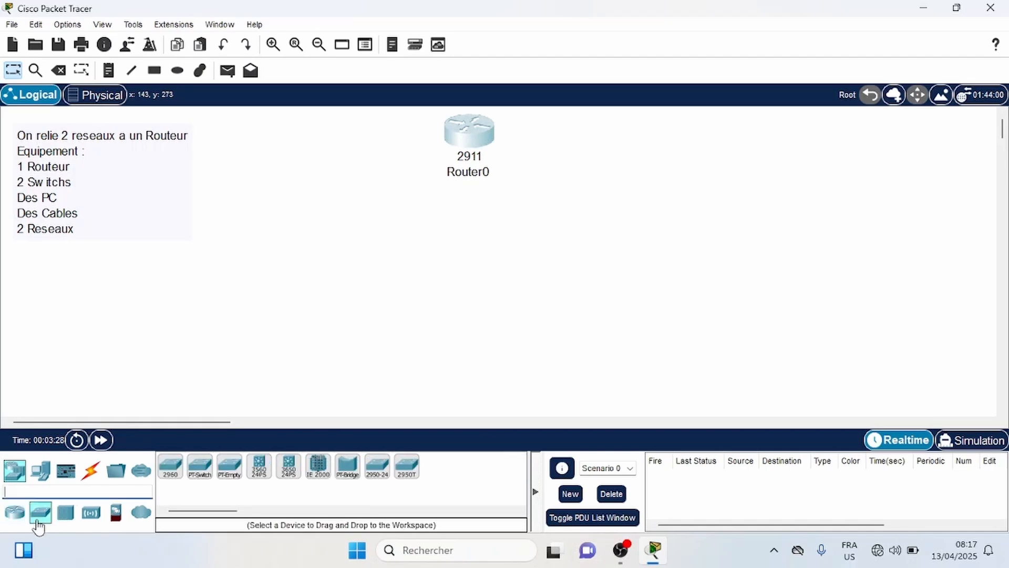
pyautogui.click(169, 471)
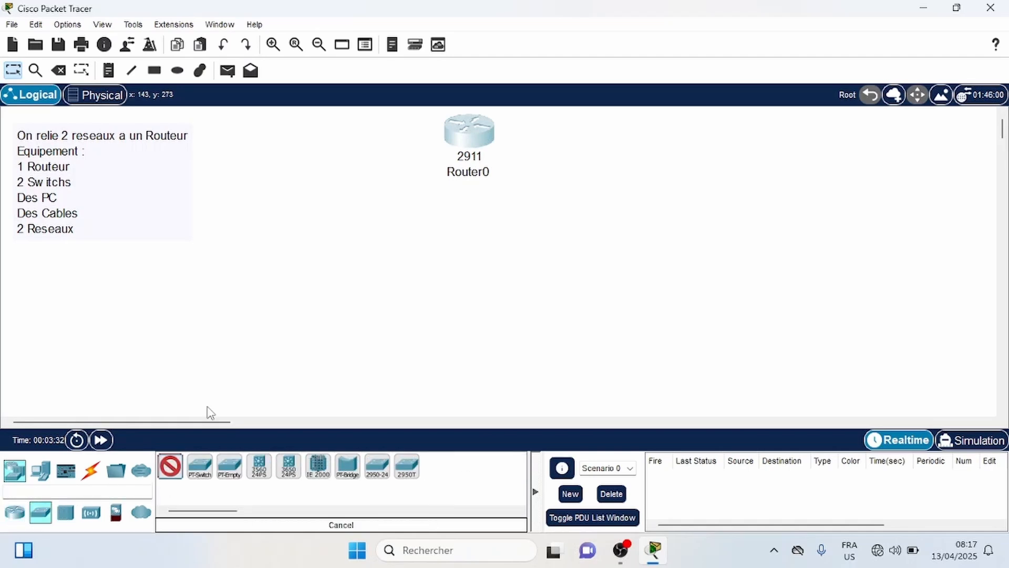
pyautogui.click(319, 256)
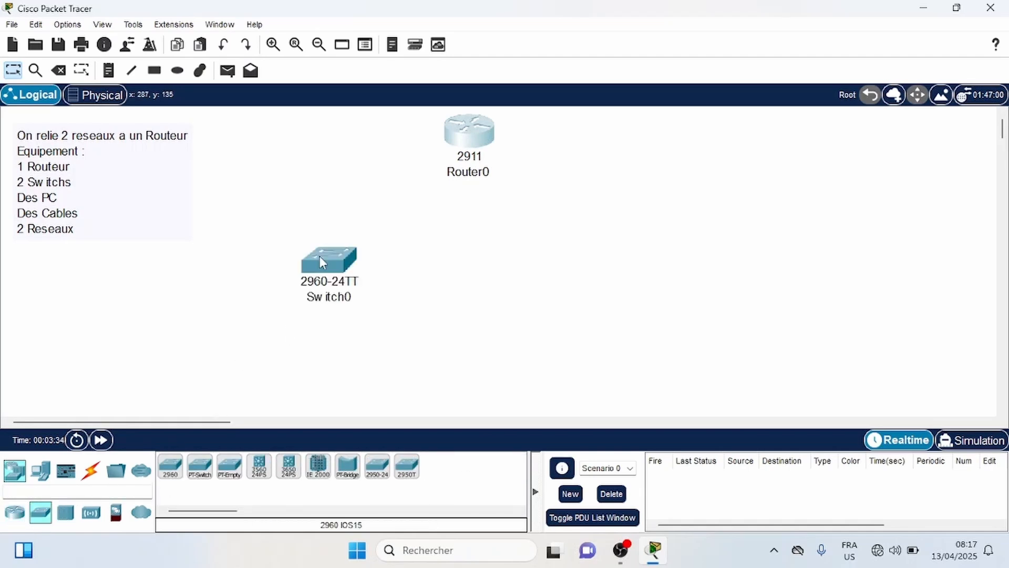
pyautogui.click(173, 477)
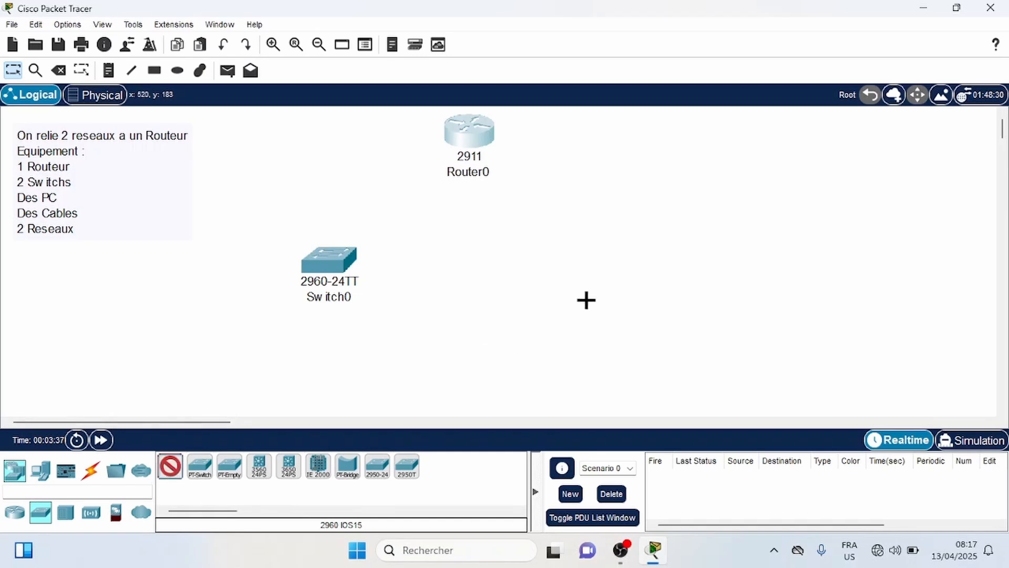
pyautogui.click(646, 260)
pyautogui.moveTo(638, 266); pyautogui.dragTo(638, 262)
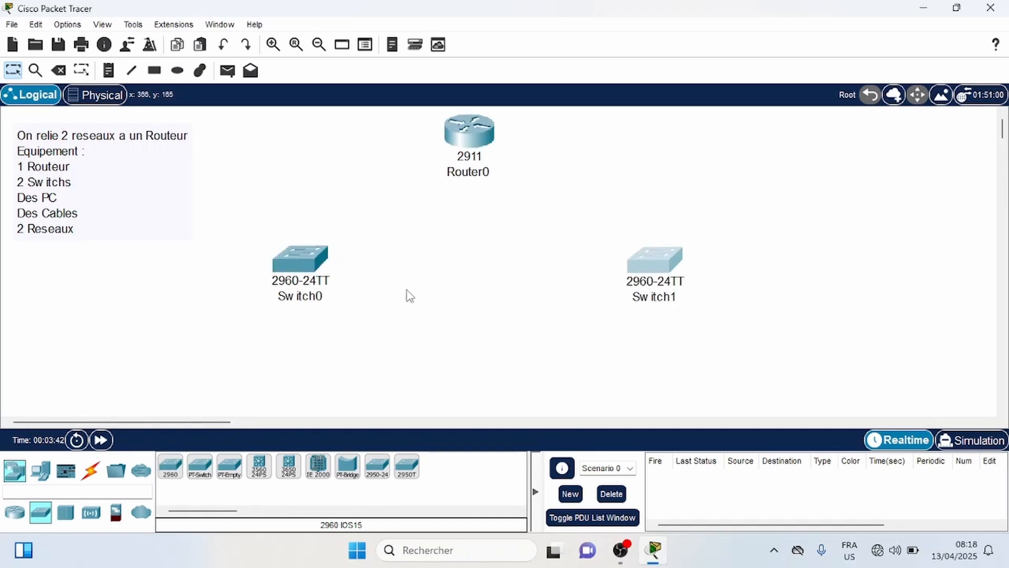
# - Add four PCs, with PC0 and PC1 beneath Switch0 and PC2 and PC3 beneath Switch1
pyautogui.click(41, 470)
pyautogui.click(170, 466)
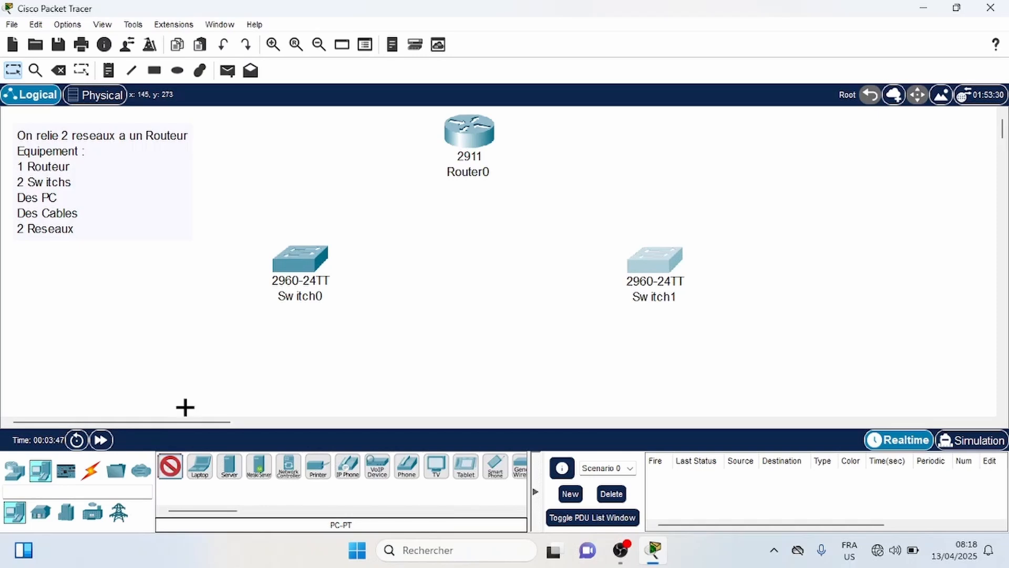
pyautogui.click(199, 369)
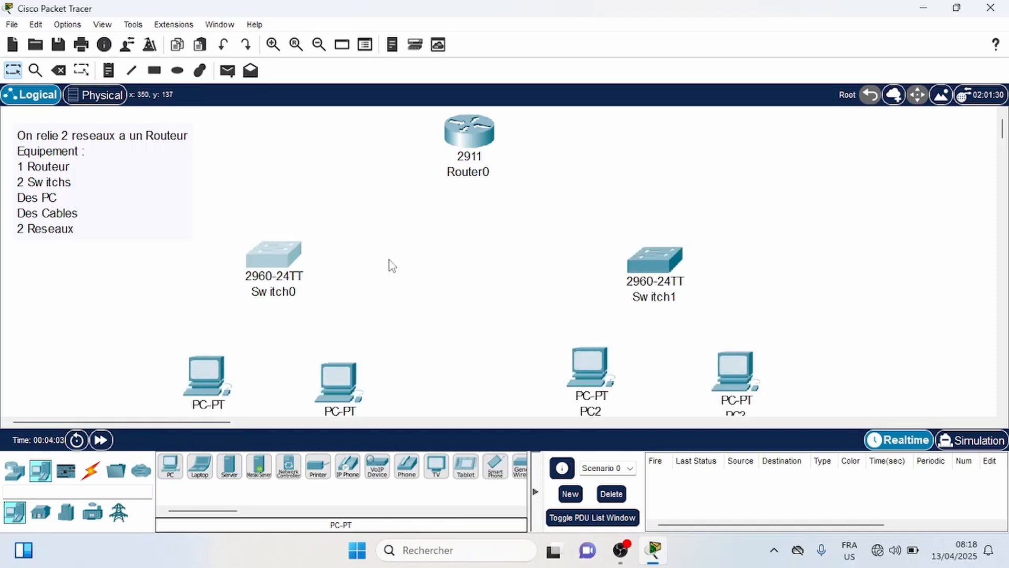
pyautogui.scroll(-2, 389, 263)
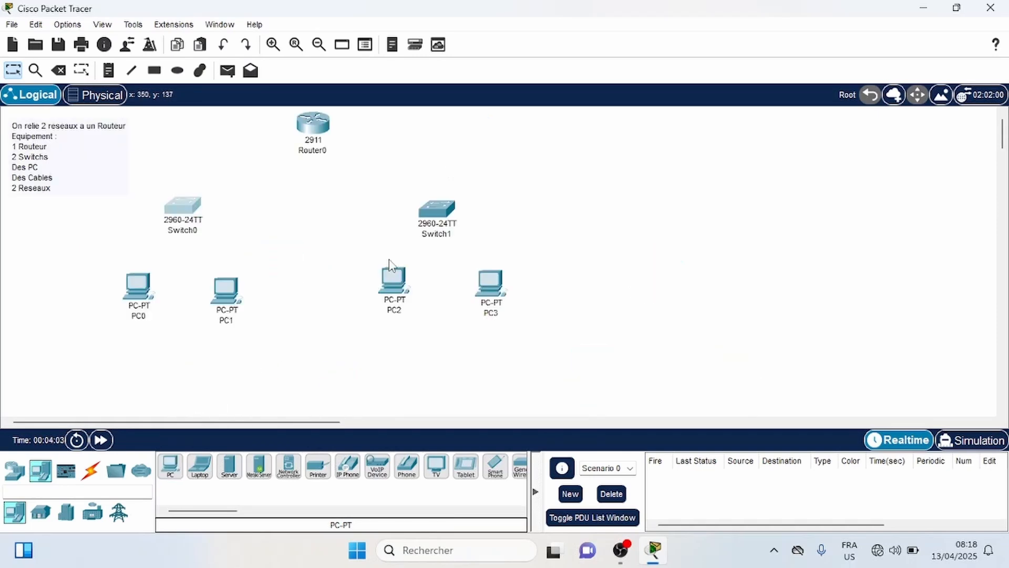
pyautogui.scroll(2, 389, 262)
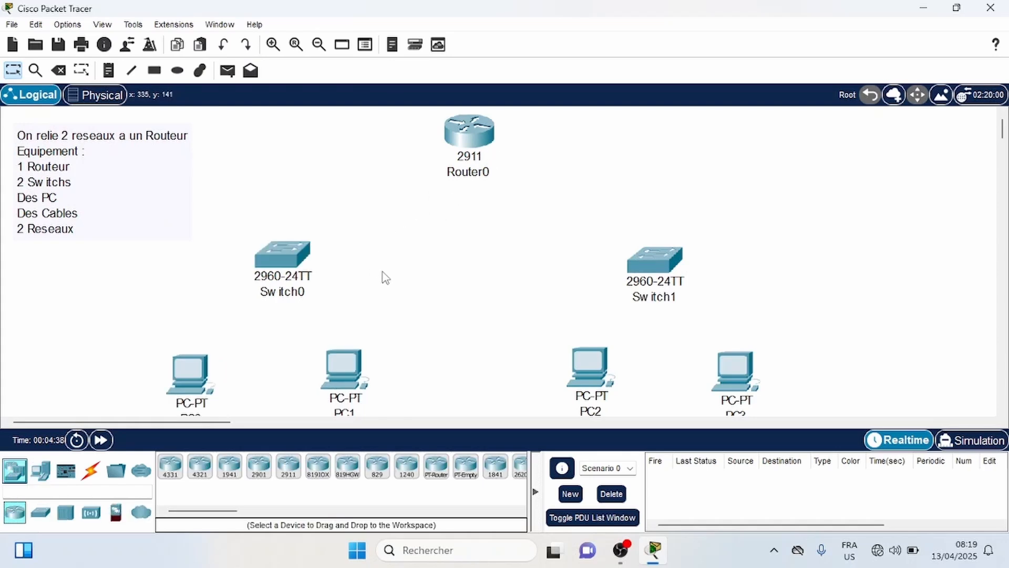
# - Connect the router's GigabitEthernet0/0 to Switch0's Fa0/1 with a copper straight-through cable
pyautogui.click(91, 475)
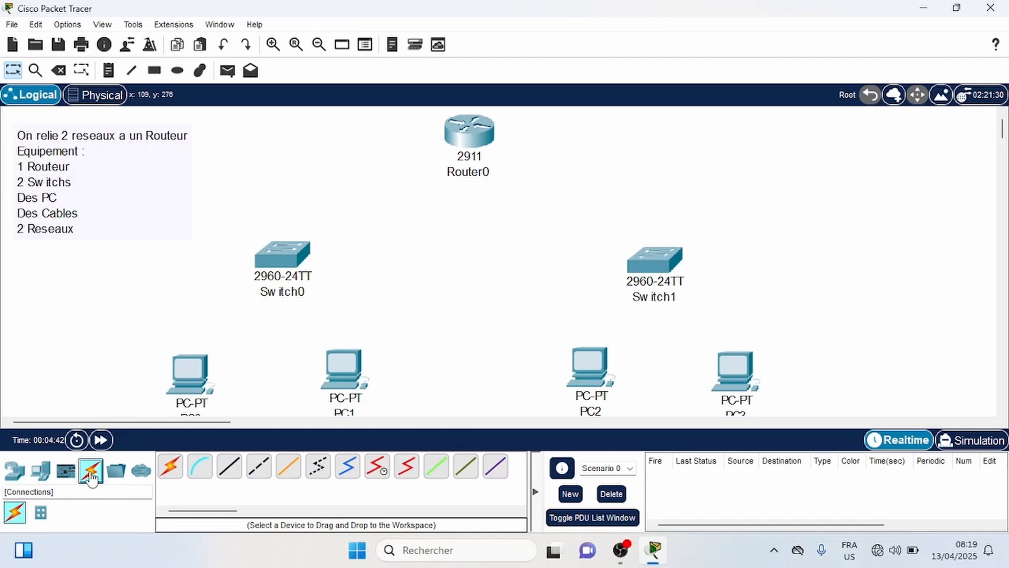
pyautogui.click(227, 469)
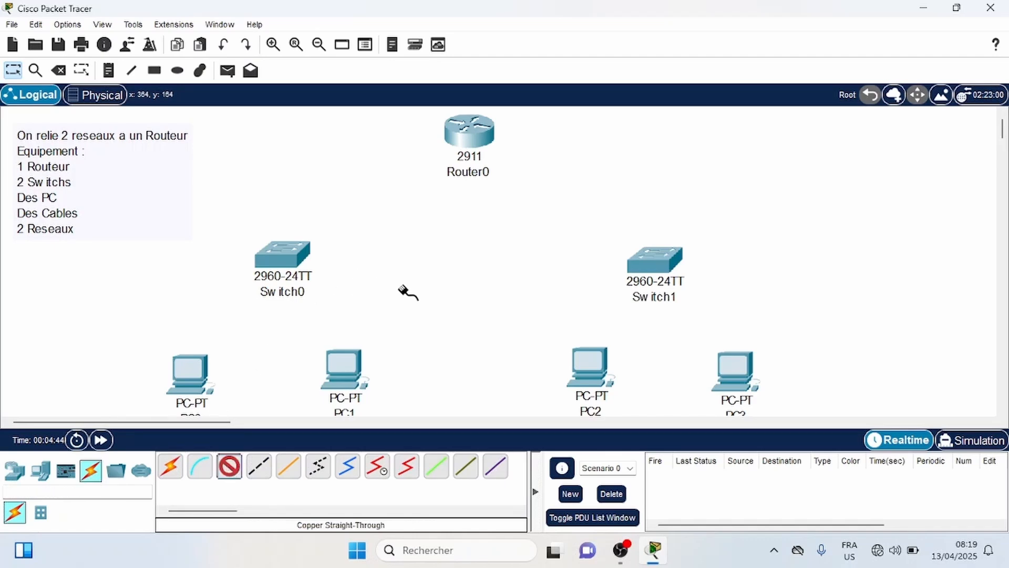
pyautogui.click(471, 129)
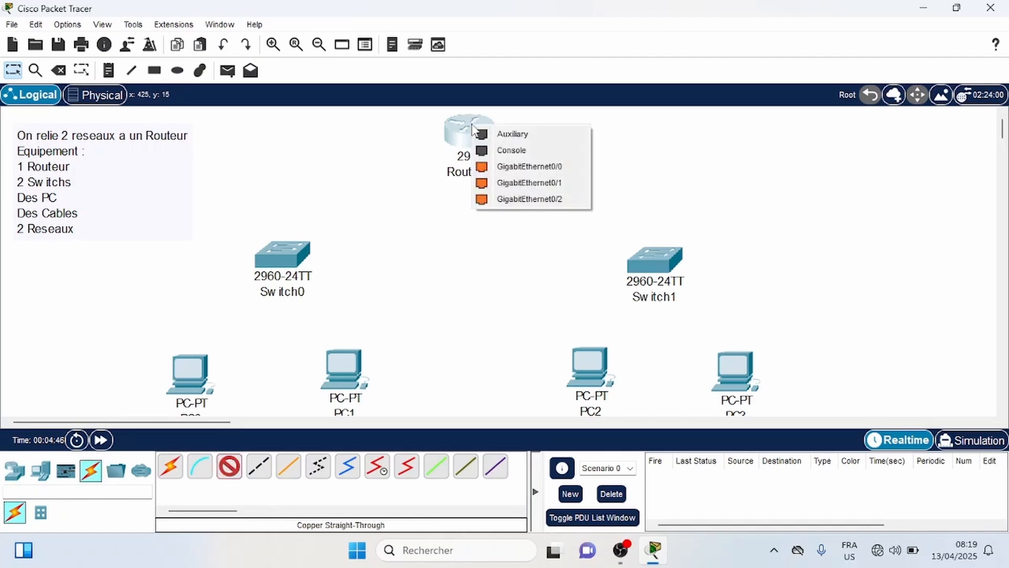
pyautogui.click(519, 166)
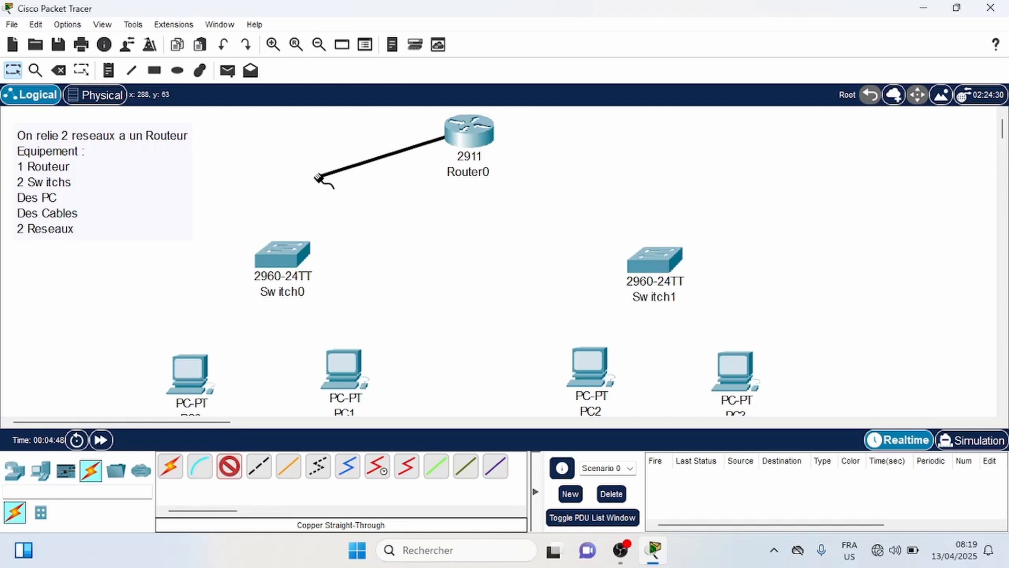
pyautogui.click(278, 249)
pyautogui.click(338, 32)
# - Connect the router's GigabitEthernet0/1 to Switch1's Fa0/1 with a copper straight-through cable
pyautogui.click(229, 467)
pyautogui.click(475, 126)
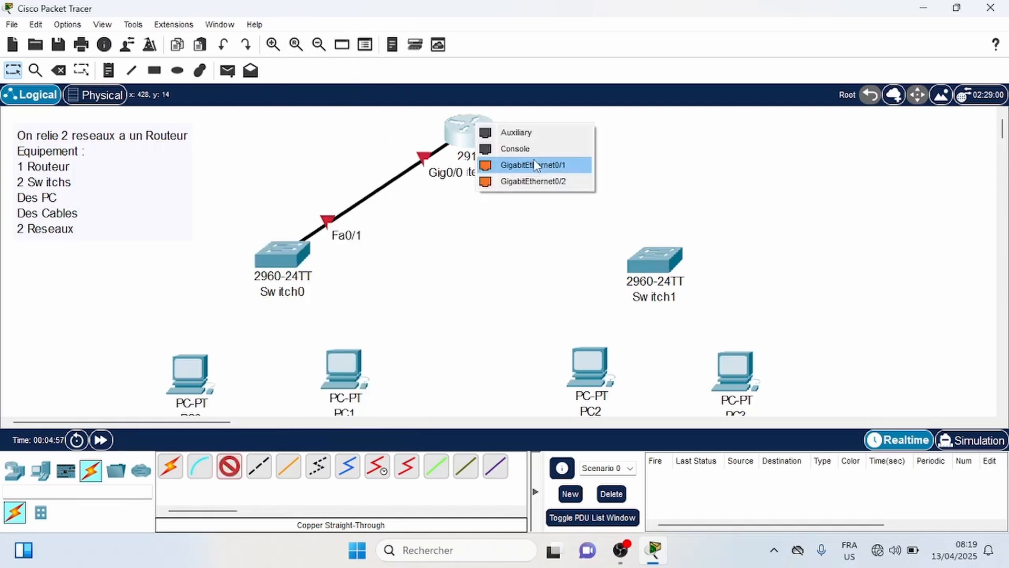
pyautogui.click(534, 162)
pyautogui.click(652, 258)
pyautogui.click(719, 29)
# - Cable Switch1 to its PCs with copper straight-through: Fa0/2 to PC2's Fa0 and Fa0/3 to PC3's Fa0
pyautogui.click(654, 257)
pyautogui.click(685, 29)
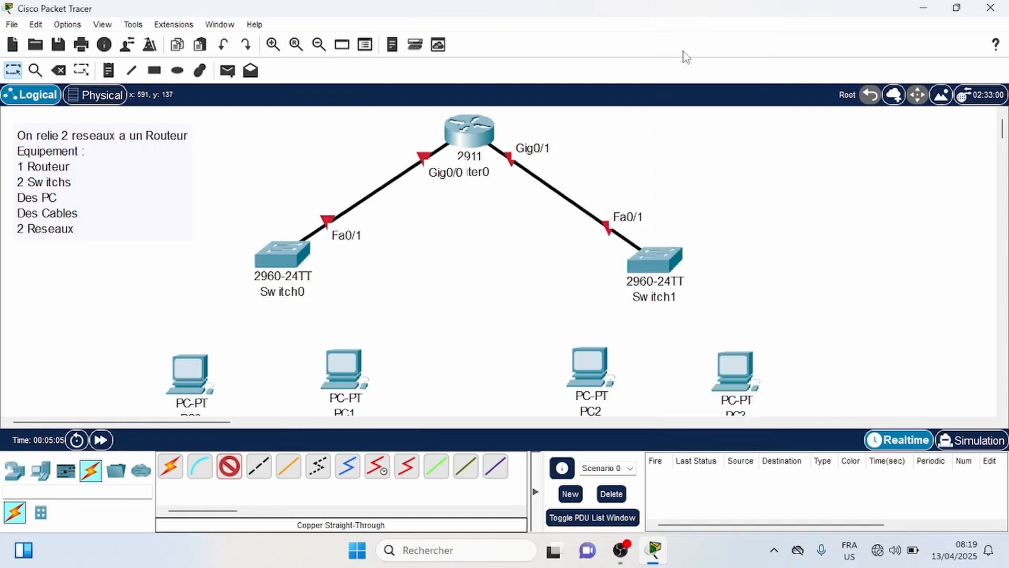
pyautogui.click(589, 367)
pyautogui.click(613, 422)
pyautogui.click(663, 258)
pyautogui.click(736, 374)
pyautogui.click(760, 433)
# - Cable Switch0 to its PCs with copper straight-through: Fa0/2 to PC0's FastEthernet0 and Fa0/3 to PC1's Fa0
pyautogui.click(289, 255)
pyautogui.click(338, 29)
pyautogui.click(193, 367)
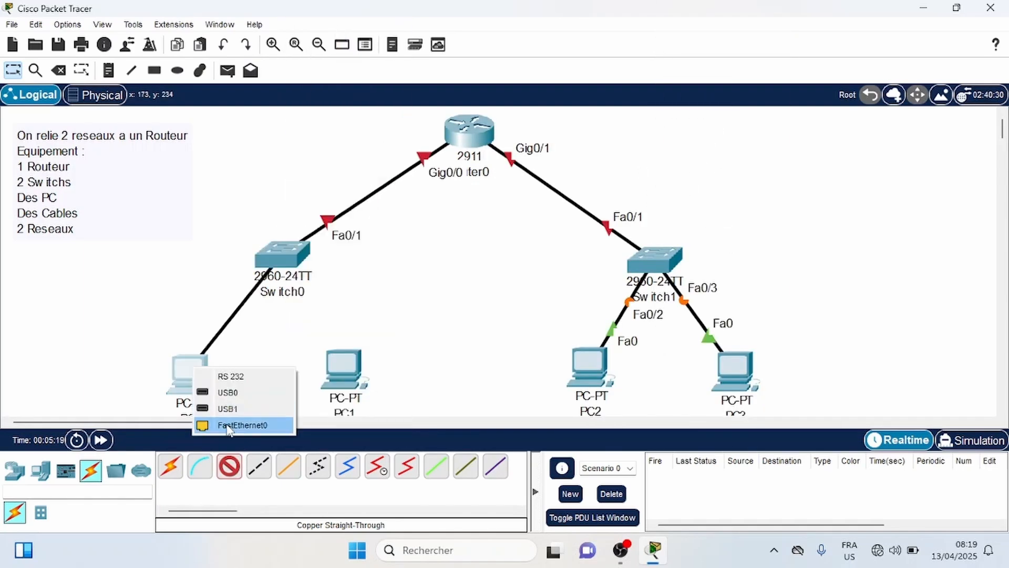
pyautogui.click(229, 428)
pyautogui.click(289, 256)
pyautogui.click(342, 30)
pyautogui.click(349, 368)
pyautogui.click(391, 427)
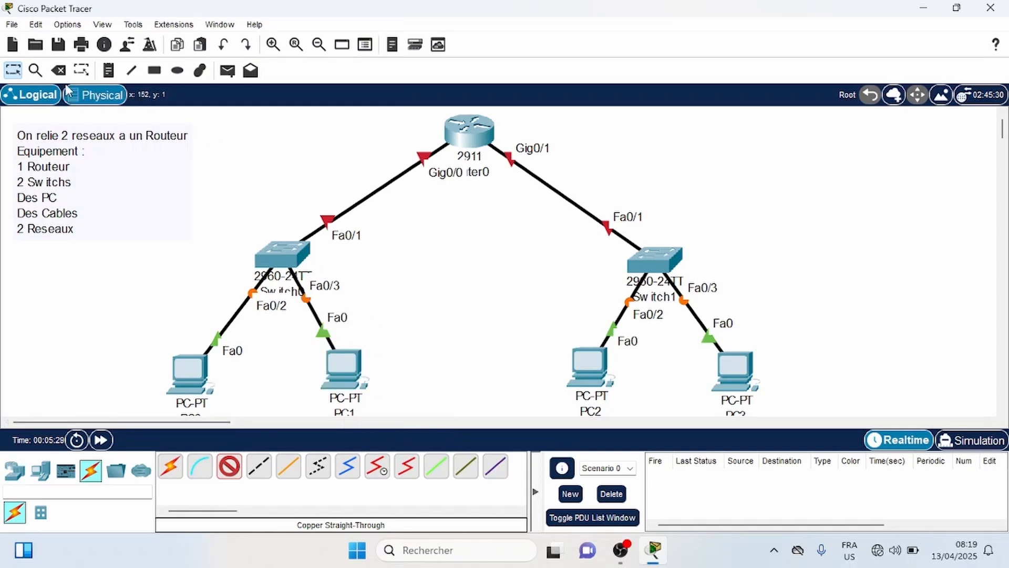
pyautogui.click(20, 75)
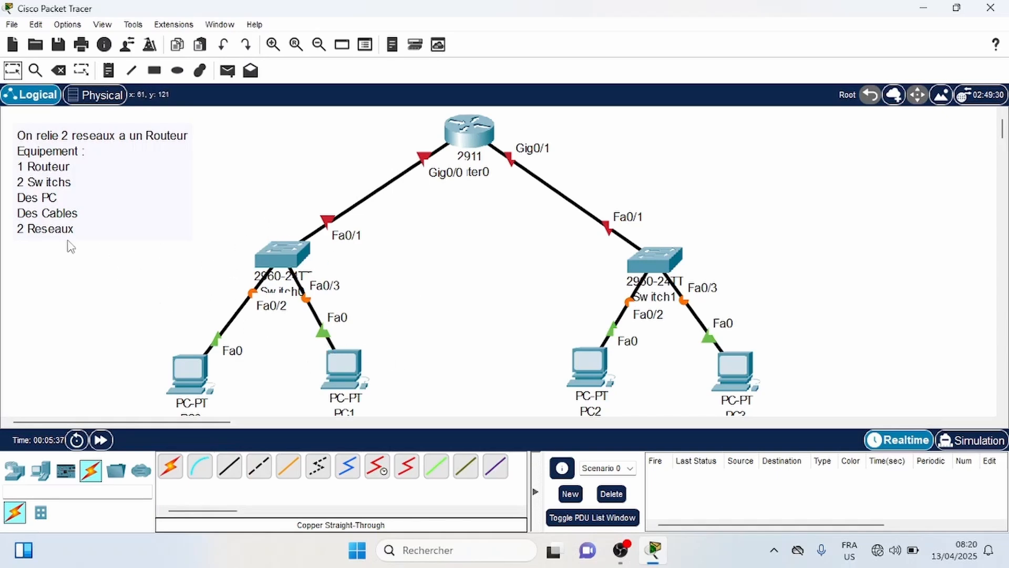
# - Add a note above Switch0 reading "Reseau 1:" with 192.168.1.0 /24 on the second line
pyautogui.click(112, 73)
pyautogui.click(267, 138)
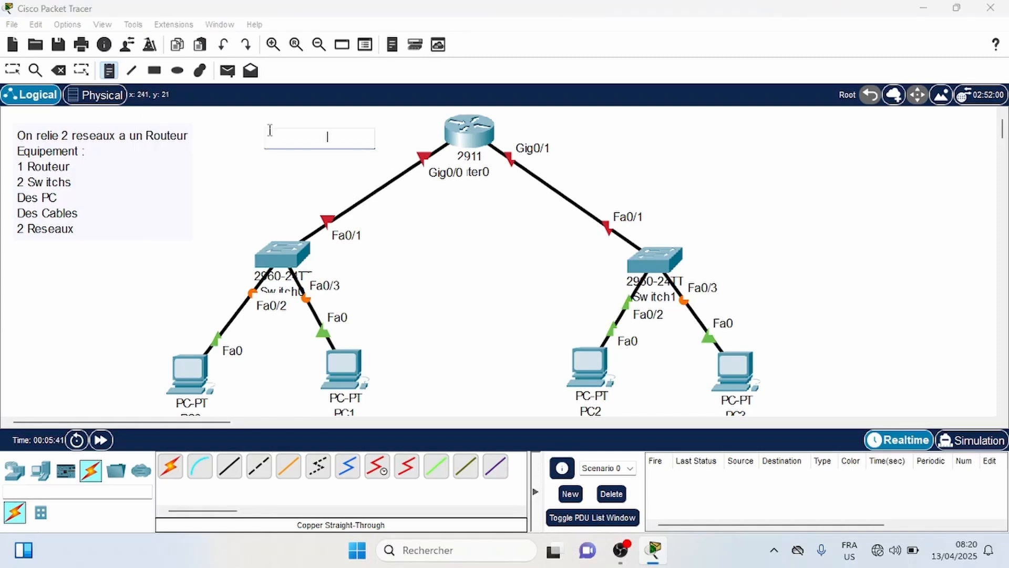
pyautogui.write('Reseau 1:')
pyautogui.press('Return')
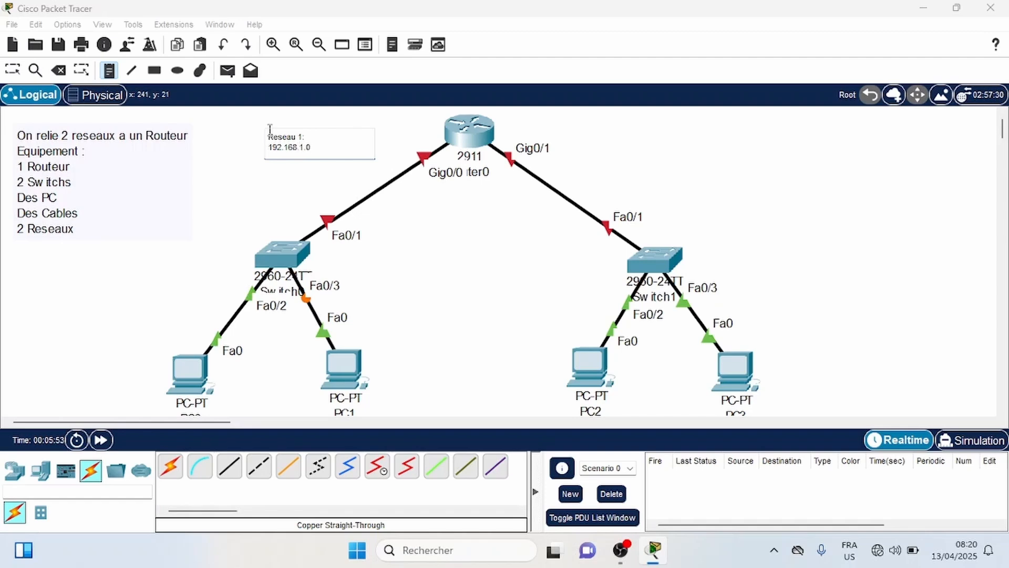
# - Copy the first network's note above Switch1 and change it to "Reseau 2:" with 192.168.2.0 /24
pyautogui.hotkey('ctrl', 'a')
pyautogui.hotkey('ctrl', 'c')
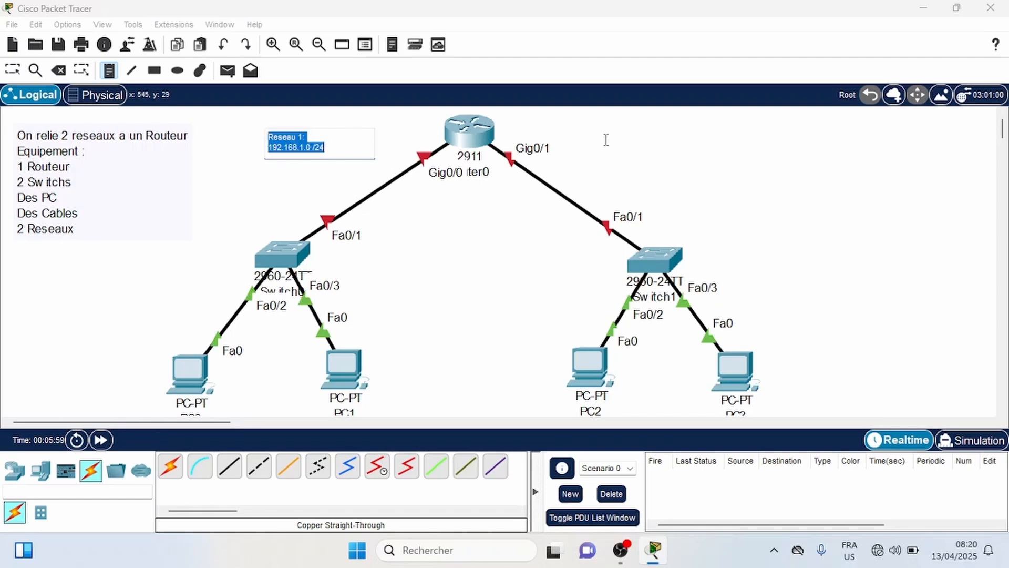
pyautogui.click(606, 140)
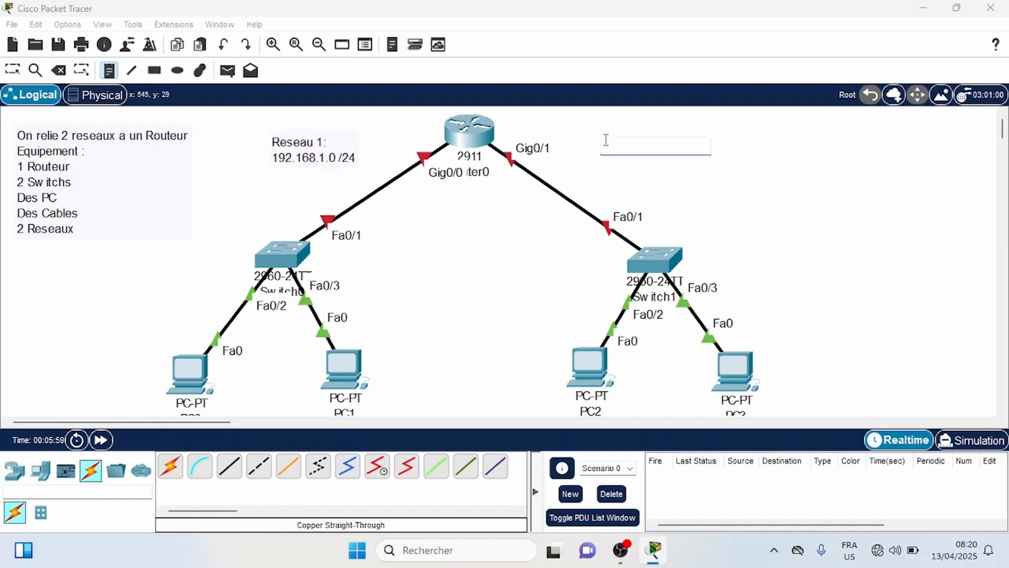
pyautogui.hotkey('ctrl', 'v')
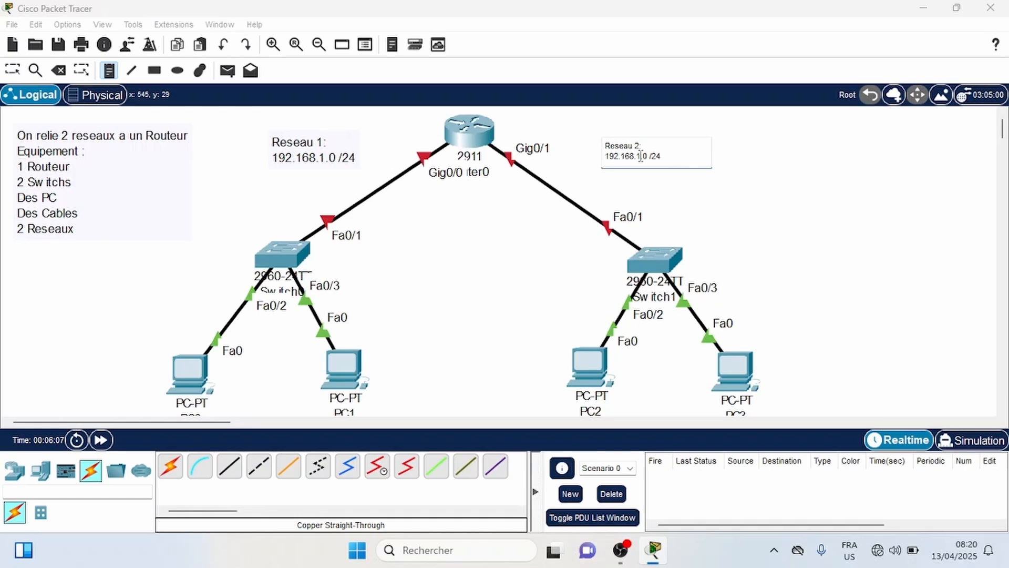
pyautogui.click(12, 70)
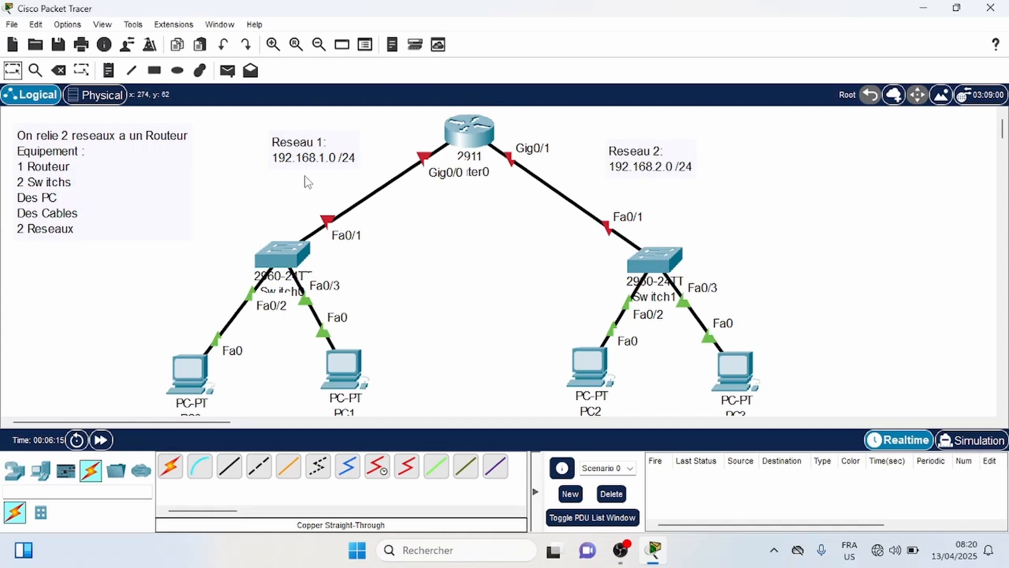
# - Add an address note reading 192.168.1.1/24 beside PC0, reusing the address from the Reseau 1 note
pyautogui.doubleClick(316, 159)
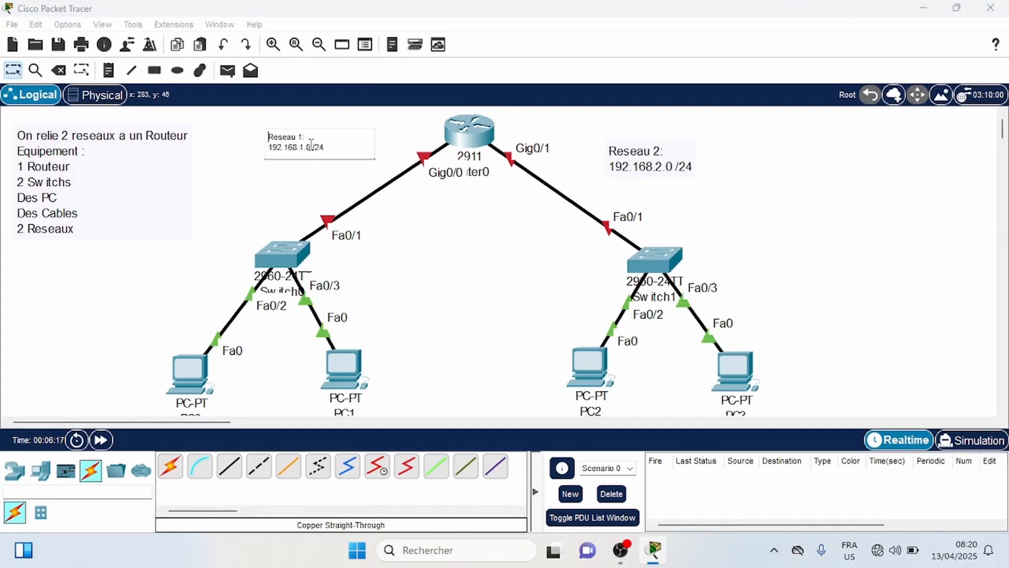
pyautogui.doubleClick(311, 147)
pyautogui.hotkey('ctrl', 'c')
pyautogui.click(110, 71)
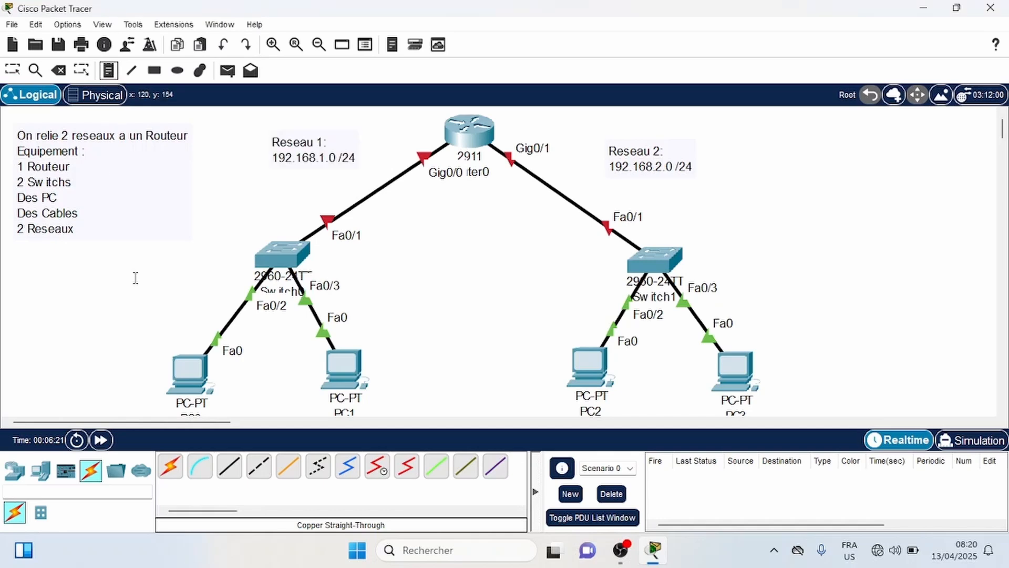
pyautogui.click(76, 370)
pyautogui.hotkey('ctrl', 'v')
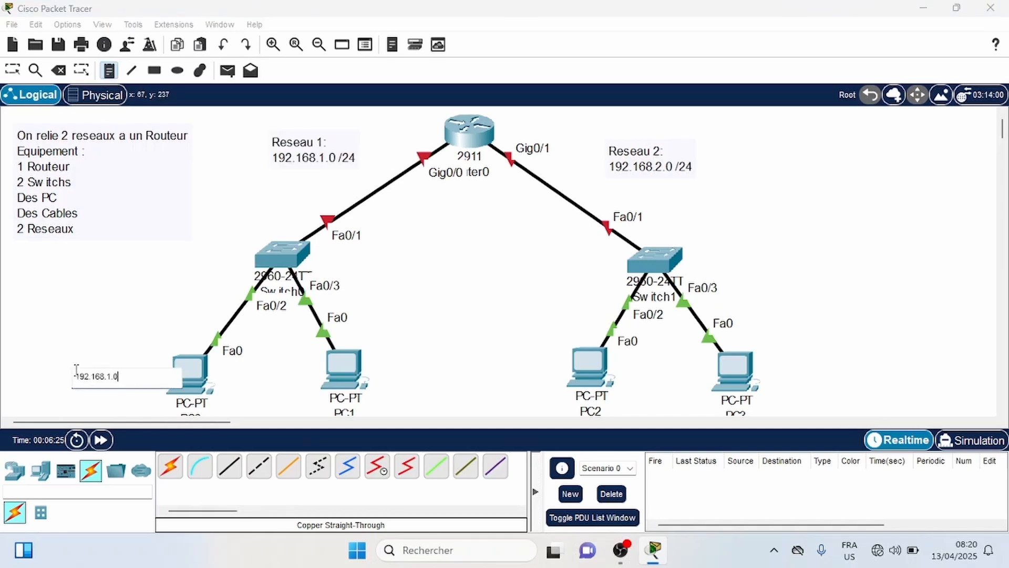
pyautogui.write('/24')
# - Copy PC0's address note beside PC1 and change it to 192.168.1.2/24
pyautogui.hotkey('ctrl', 'a')
pyautogui.hotkey('ctrl', 'c')
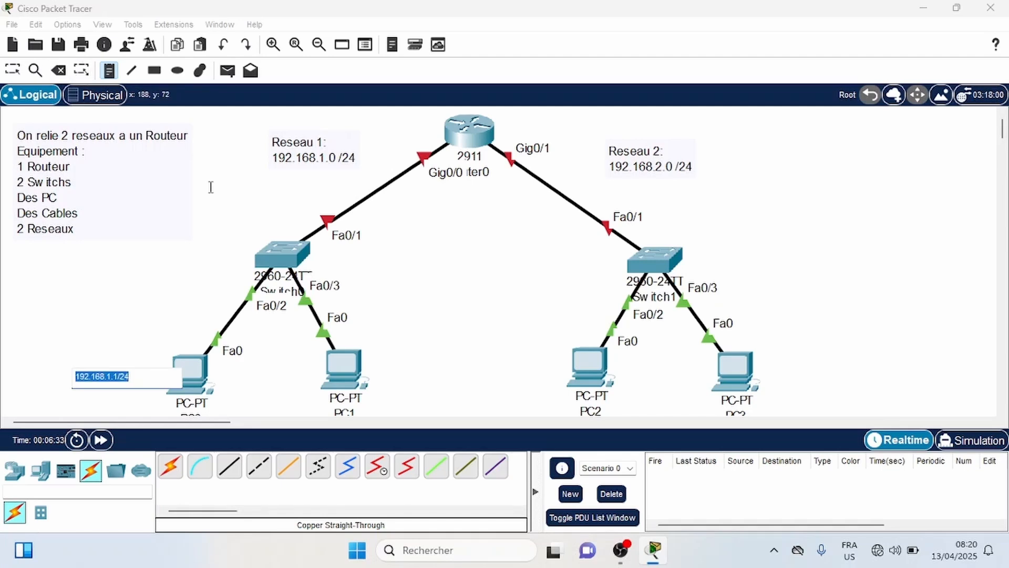
pyautogui.click(246, 372)
pyautogui.hotkey('ctrl', 'v')
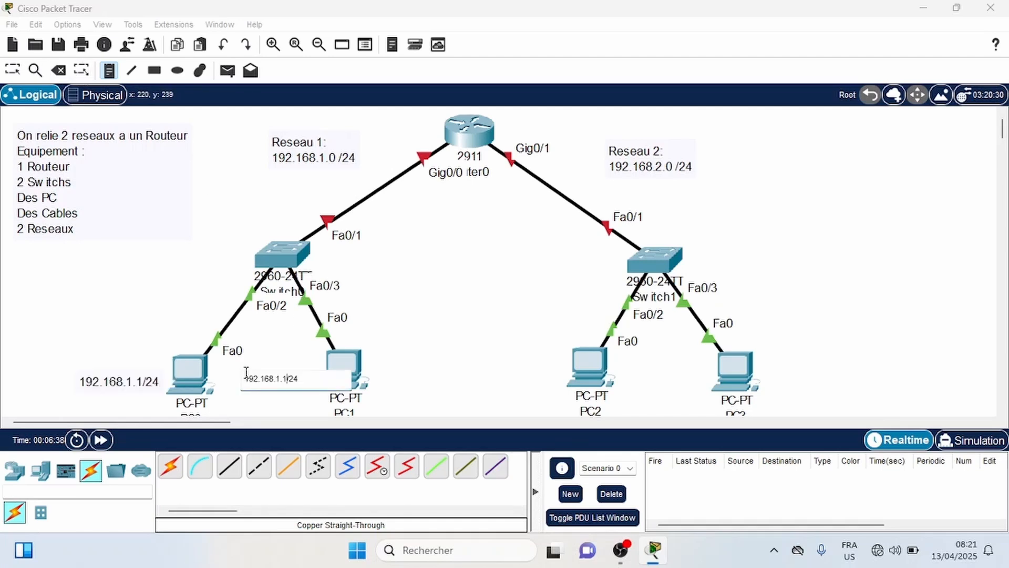
# - Paste the address note beside PC2 and PC3, changing the copies to 192.168.2.1/24 and 192.168.2.2/24
pyautogui.click(494, 369)
pyautogui.hotkey('ctrl', 'v')
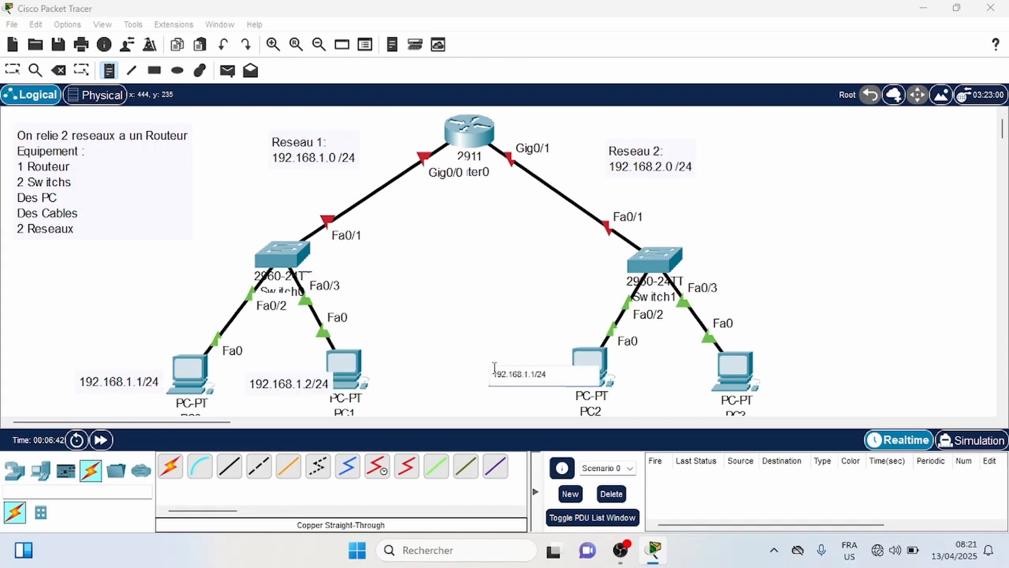
pyautogui.press('BackSpace')
pyautogui.write('2')
pyautogui.click(779, 364)
pyautogui.hotkey('ctrl', 'v')
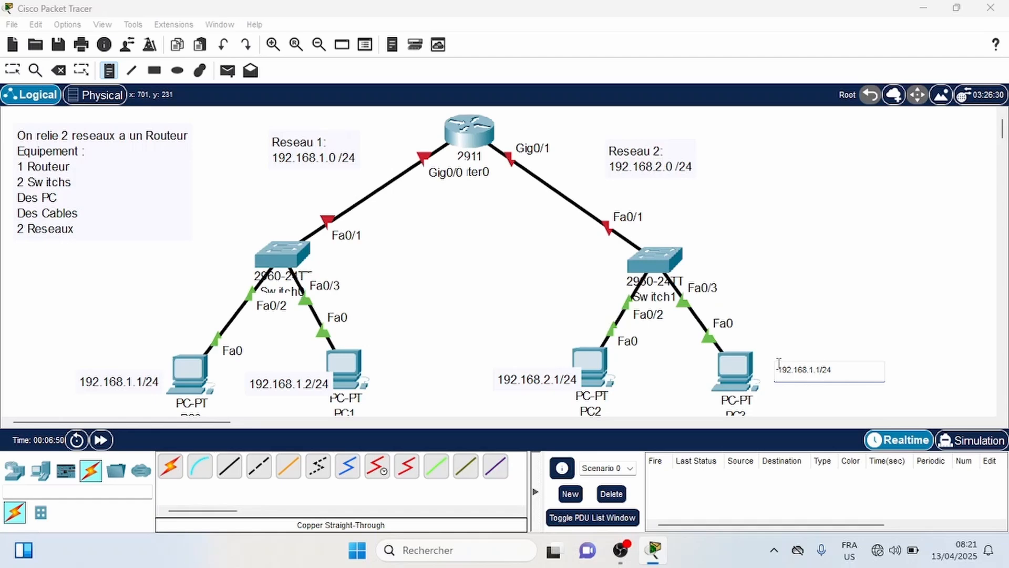
pyautogui.press('BackSpace')
pyautogui.write('2')
pyautogui.click(13, 70)
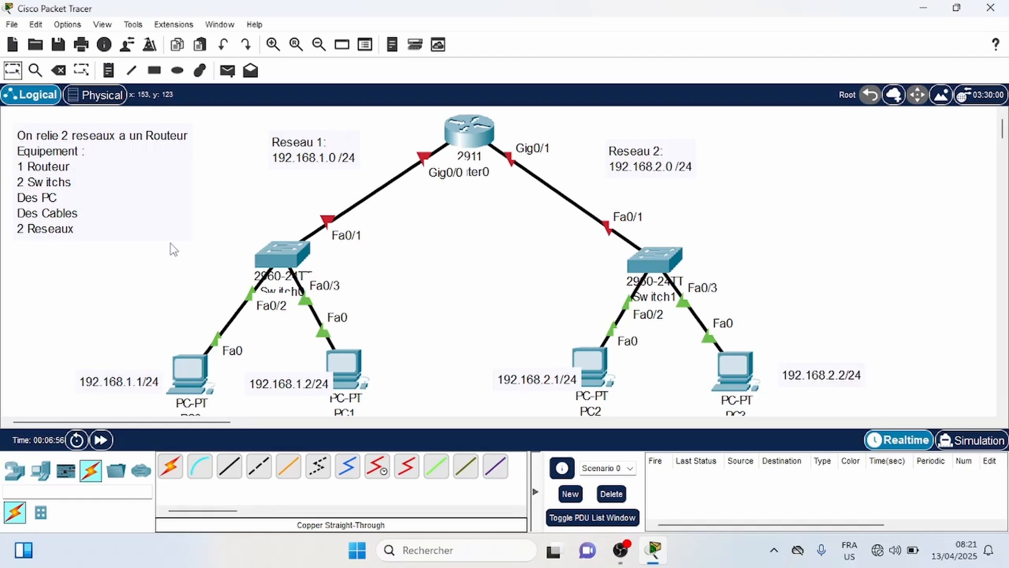
# - Separate PC1 from its 192.168.1.2/24 note by moving the note and the PC slightly apart
pyautogui.moveTo(289, 383); pyautogui.dragTo(280, 376)
pyautogui.moveTo(357, 365); pyautogui.dragTo(374, 364)
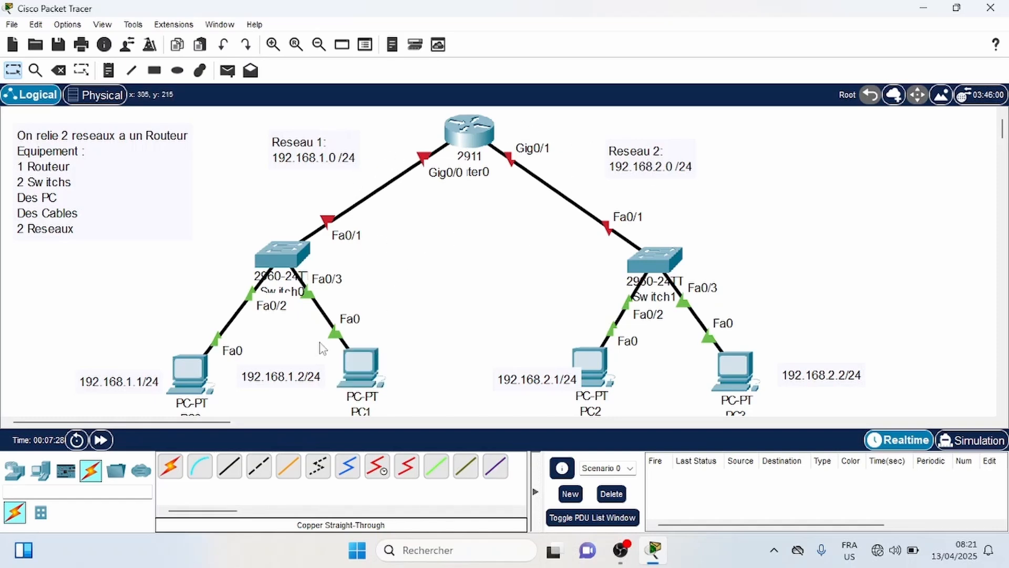
# - Configure PC0 with the static IPv4 address 192.168.1.1 and subnet mask 255.255.255.0
pyautogui.click(194, 369)
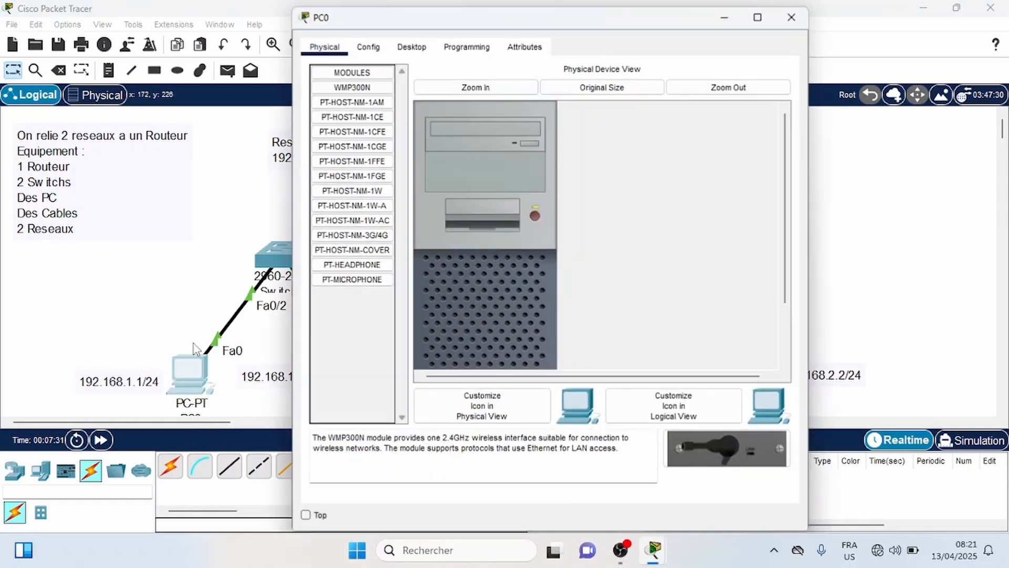
pyautogui.click(415, 54)
pyautogui.moveTo(416, 19); pyautogui.dragTo(467, 18)
pyautogui.click(424, 82)
pyautogui.click(543, 144)
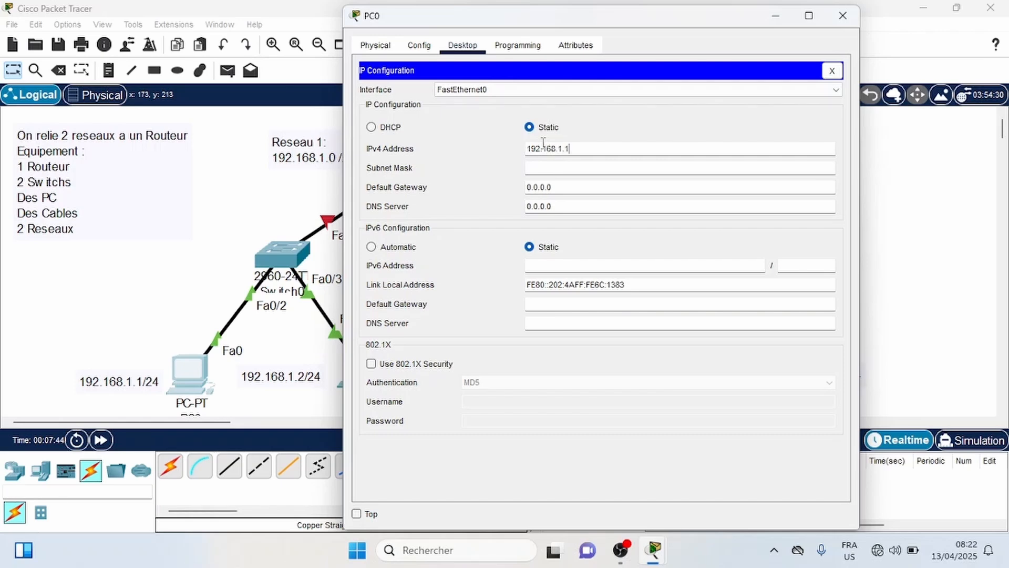
pyautogui.write('192.168.1.1')
pyautogui.click(571, 167)
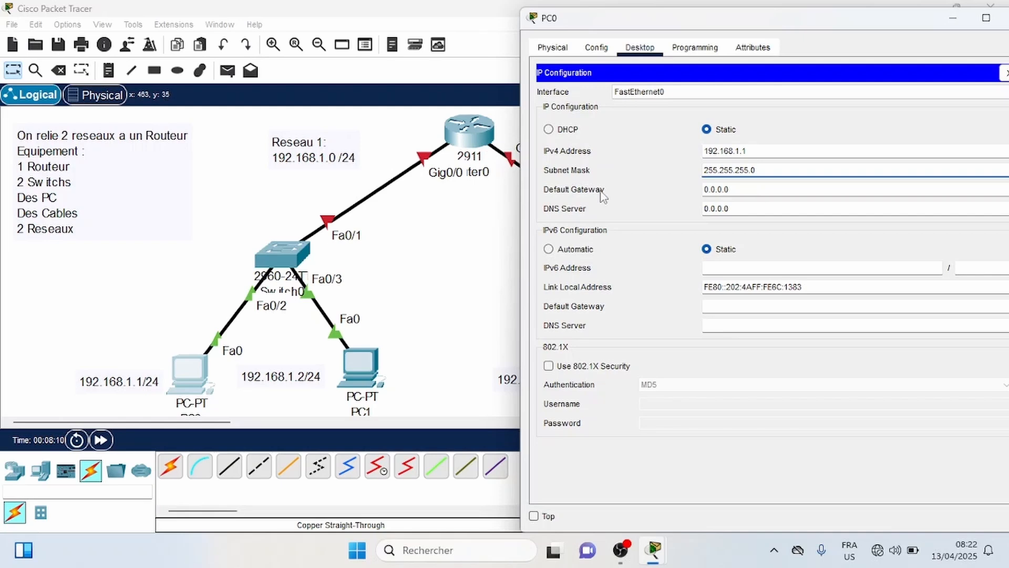
# - Set PC0's default gateway to 192.168.1.200, copy that address and close PC0's configuration
pyautogui.click(733, 189)
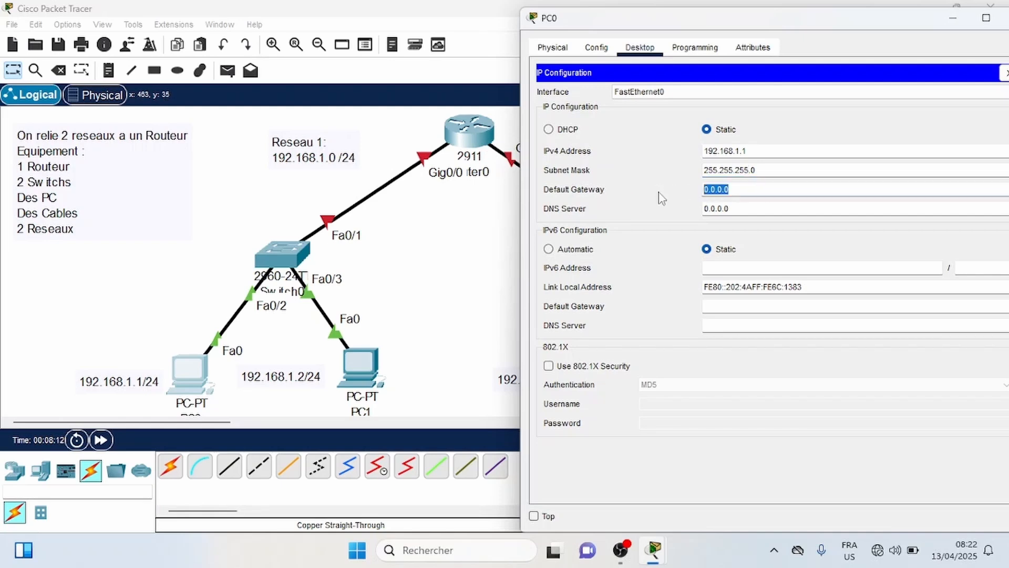
pyautogui.hotkey('ctrl', 'a')
pyautogui.write('192')
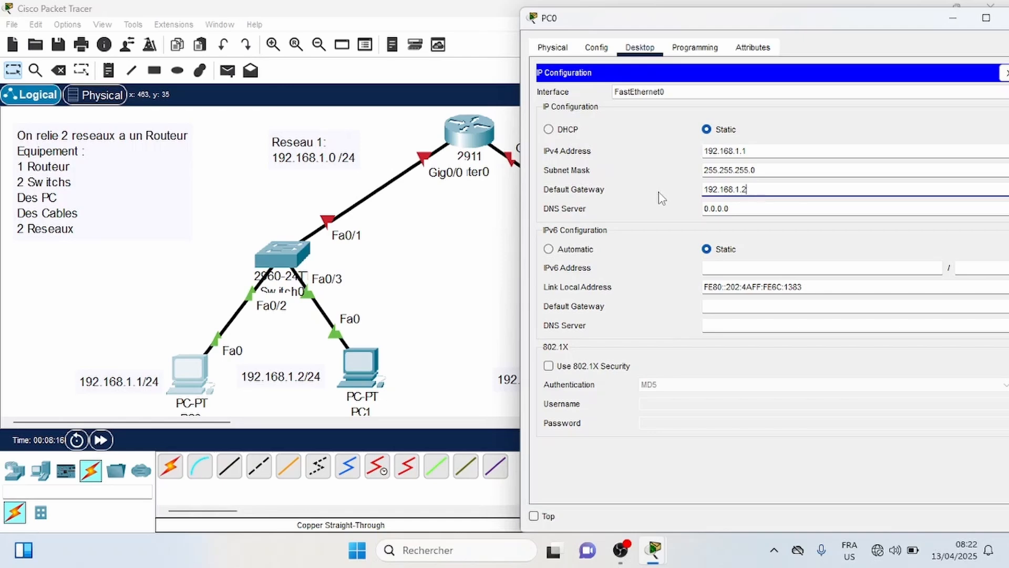
pyautogui.write('.168.1.2200')
pyautogui.click(667, 160)
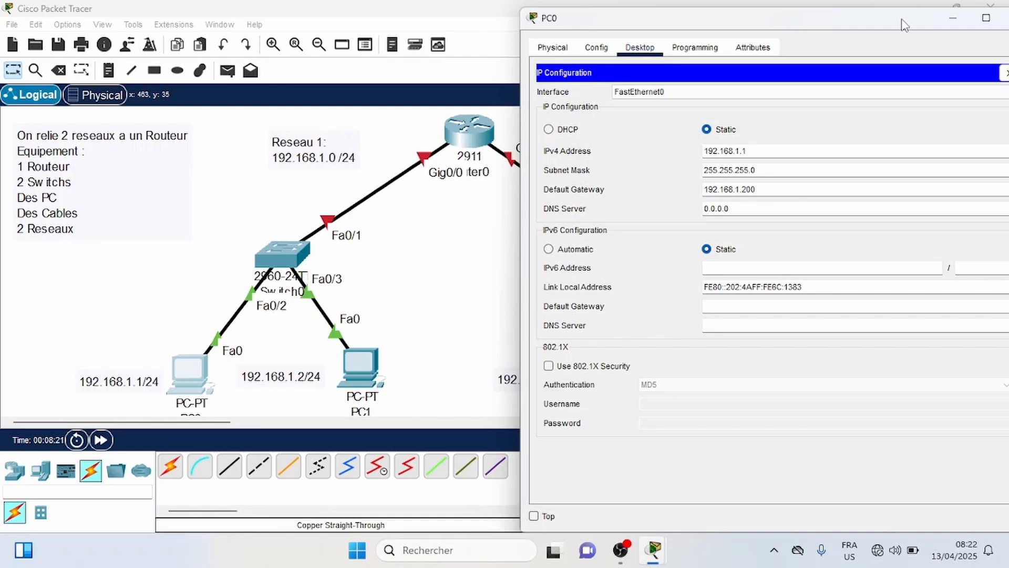
pyautogui.moveTo(902, 20); pyautogui.dragTo(818, 20)
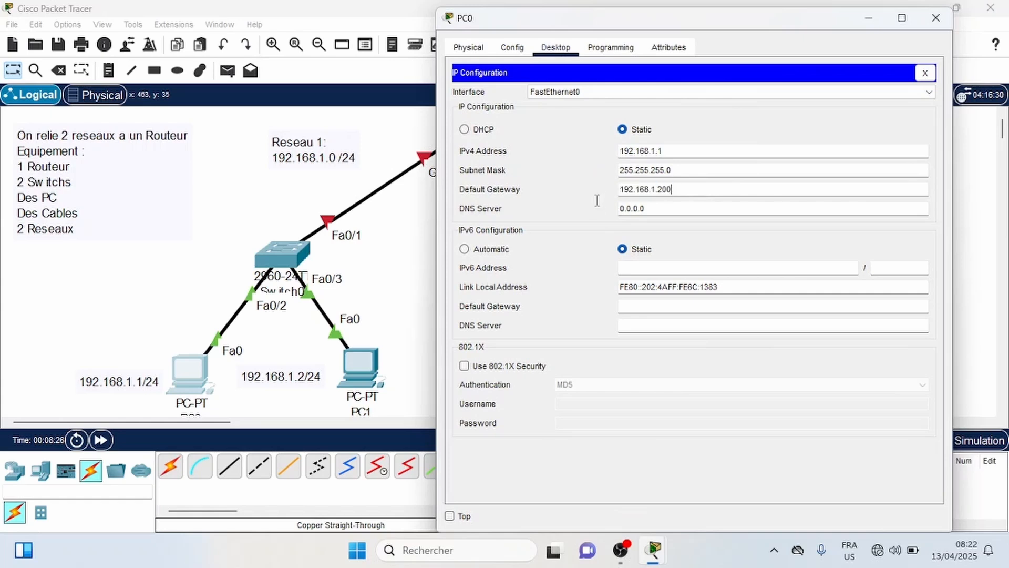
pyautogui.hotkey('ctrl', 'a')
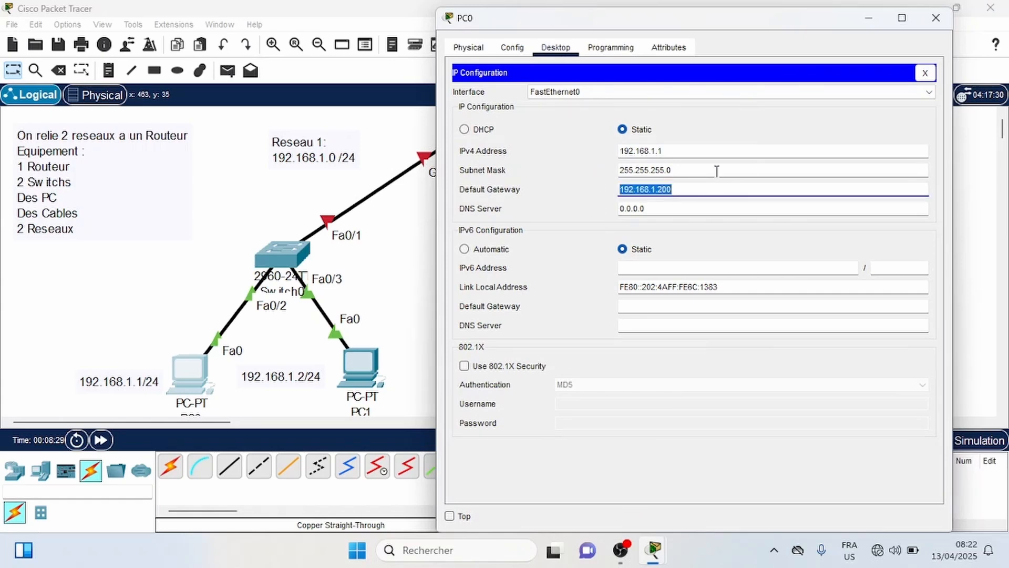
pyautogui.click(778, 138)
pyautogui.click(935, 18)
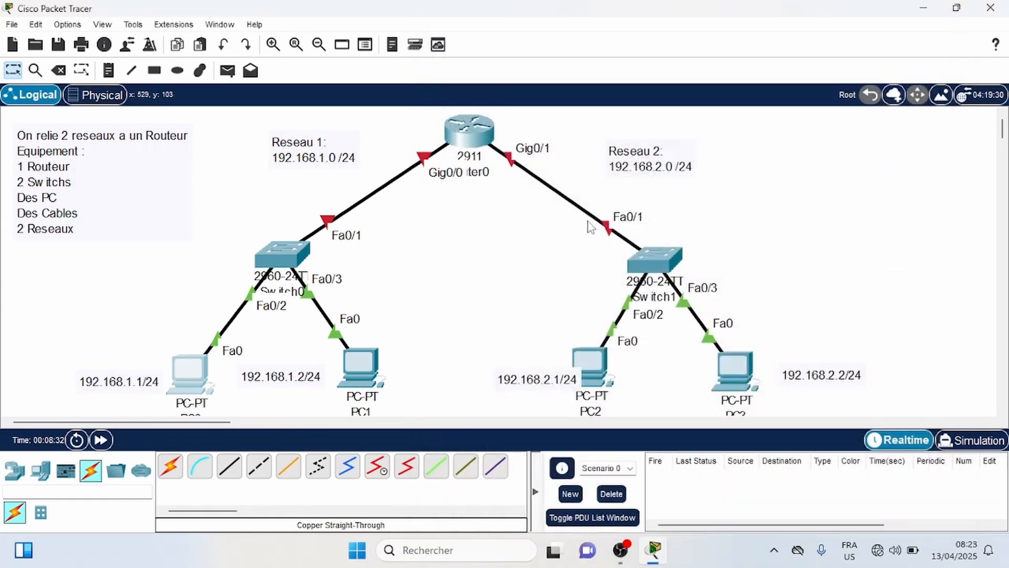
# - Configure PC1 with the static address 192.168.1.2, mask 255.255.255.0 and PC0's default gateway 192.168.1.200
pyautogui.click(353, 368)
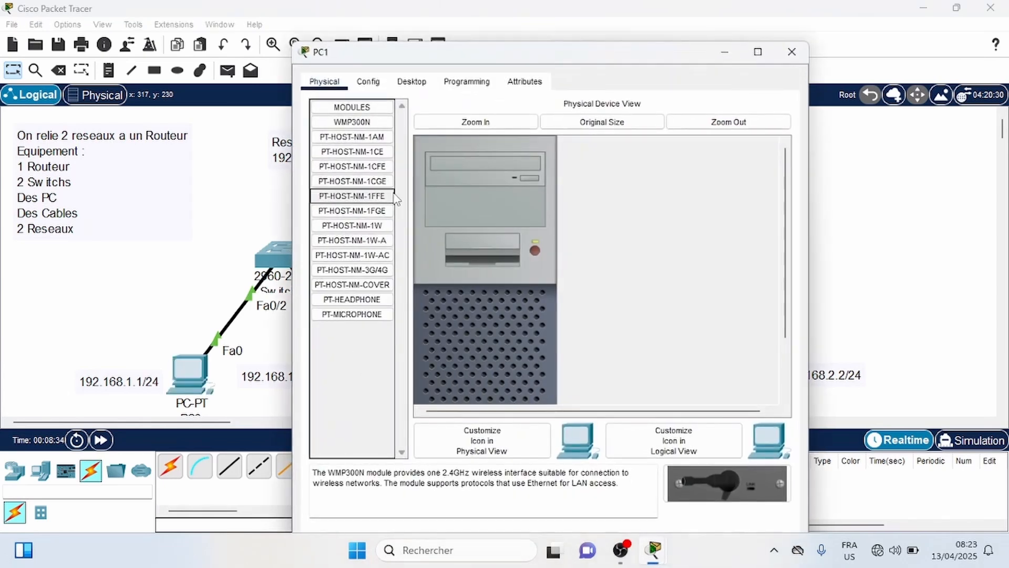
pyautogui.click(420, 93)
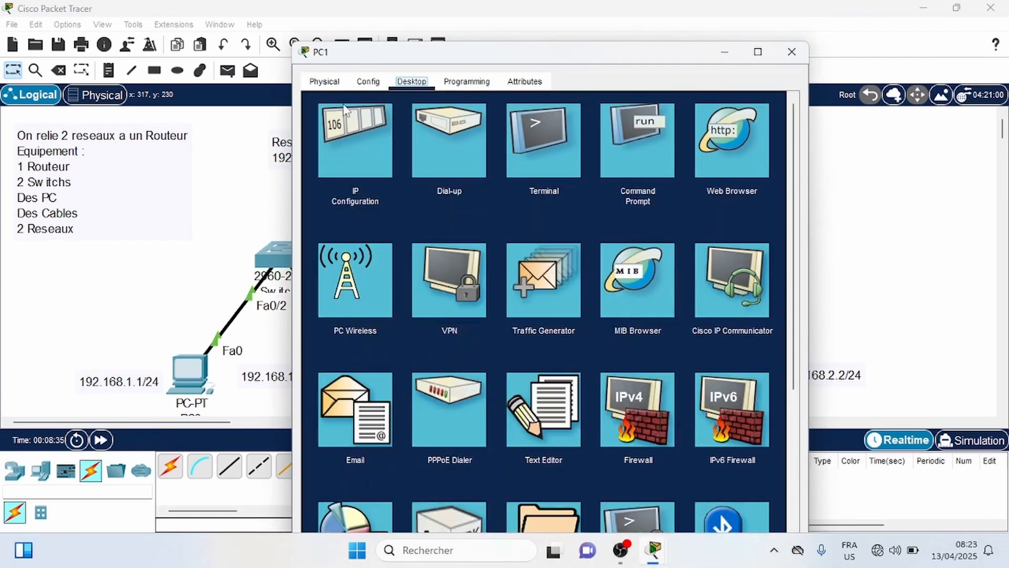
pyautogui.click(333, 133)
pyautogui.moveTo(441, 57); pyautogui.dragTo(567, 48)
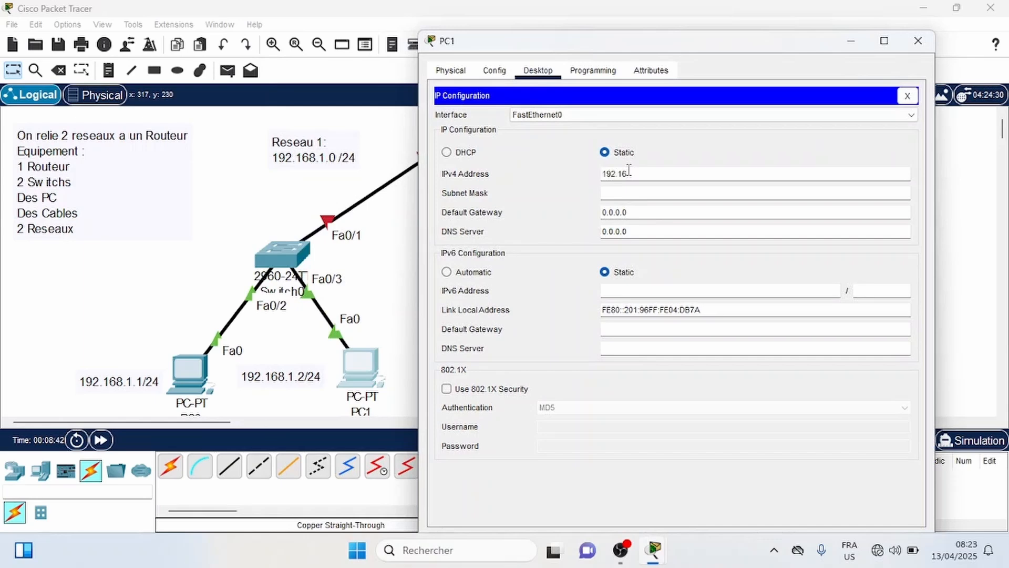
pyautogui.write('8.1.2')
pyautogui.click(645, 195)
pyautogui.press('Tab')
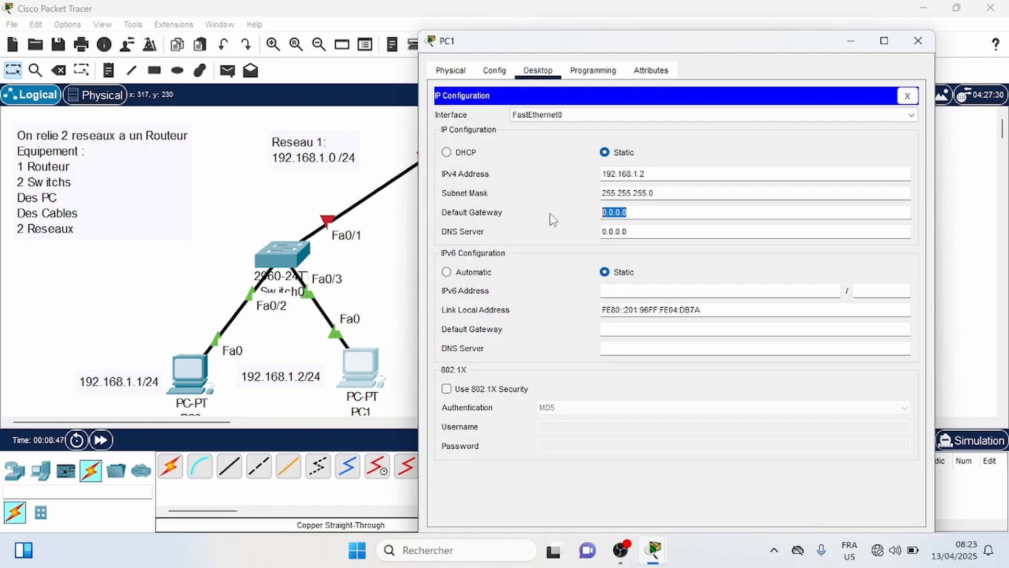
pyautogui.write('192.168.1.254')
pyautogui.click(918, 40)
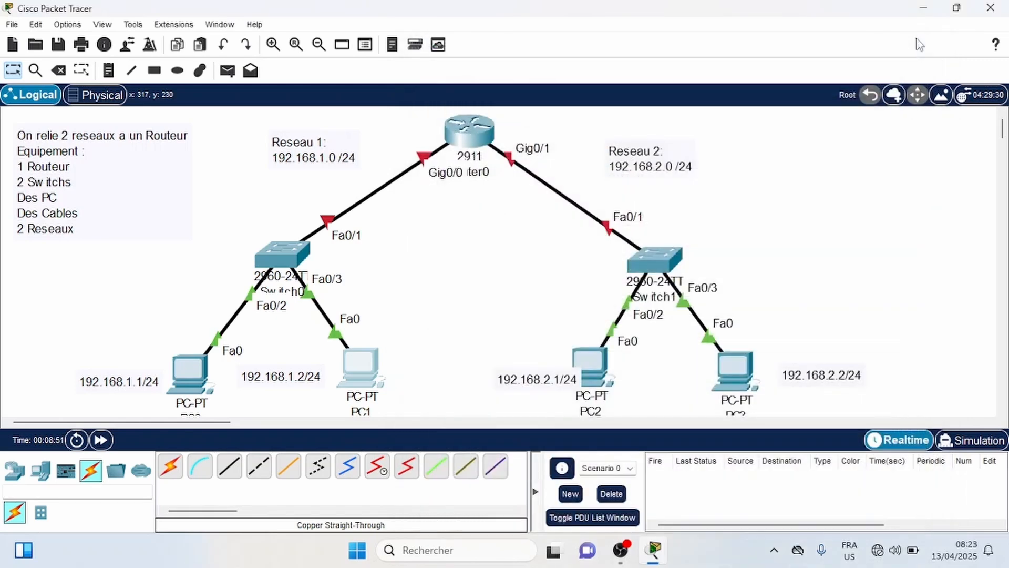
# - Configure PC2 with the static address 192.168.2.1, mask 255.255.255.0 and default gateway 192.168.2.200
pyautogui.click(601, 369)
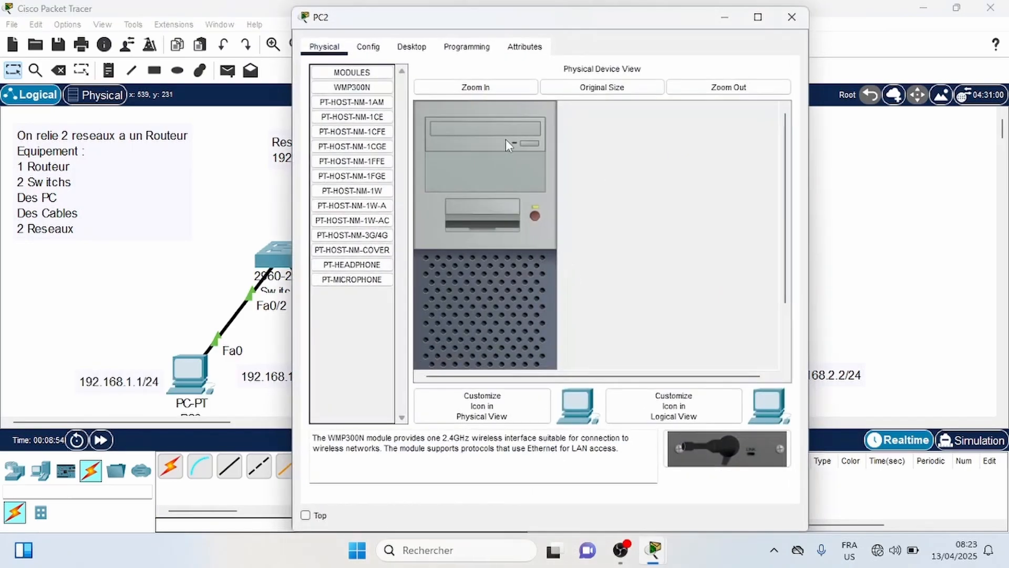
pyautogui.click(415, 47)
pyautogui.moveTo(465, 28); pyautogui.dragTo(219, 23)
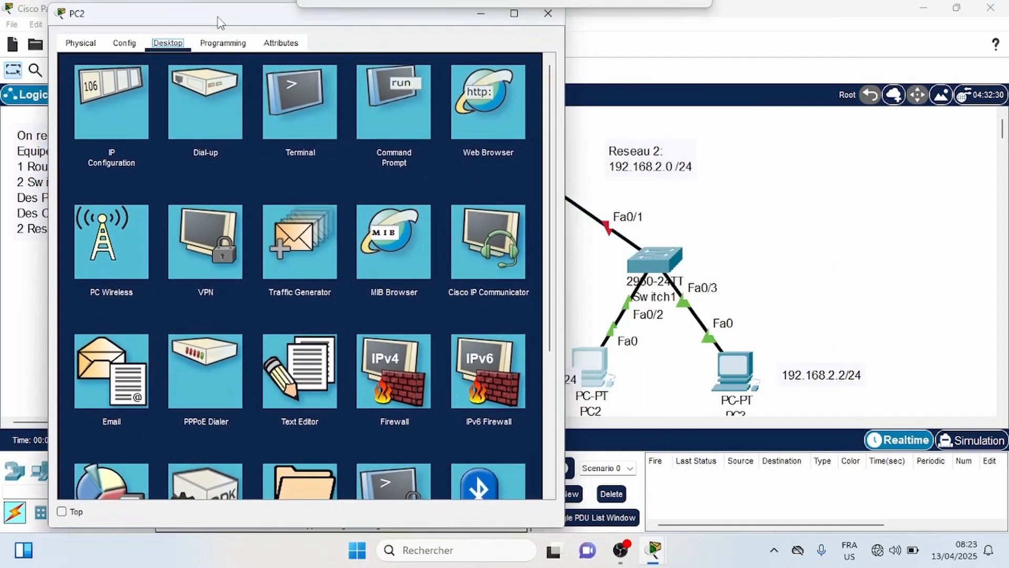
pyautogui.click(121, 110)
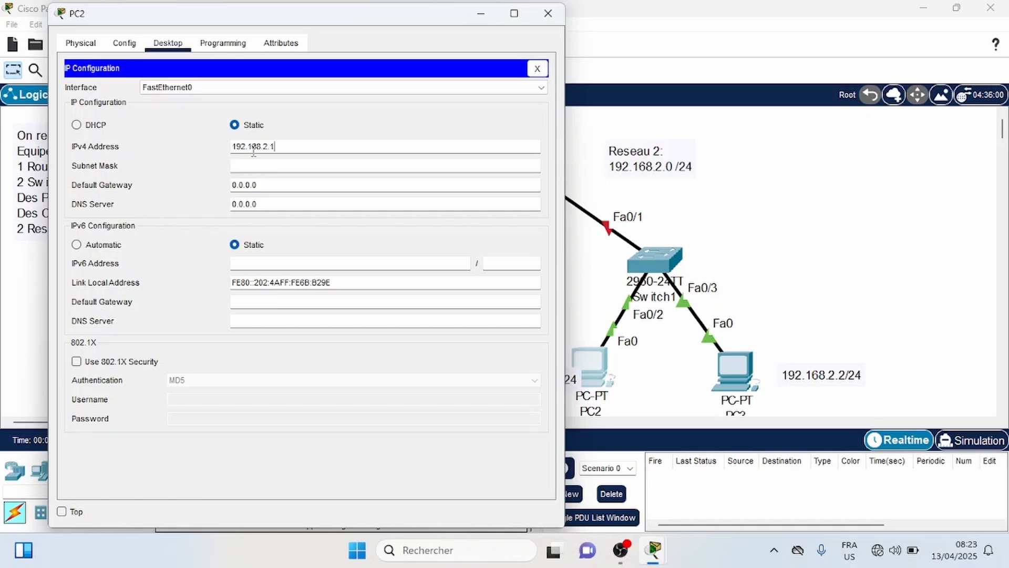
pyautogui.press('Tab')
pyautogui.press('Tab')
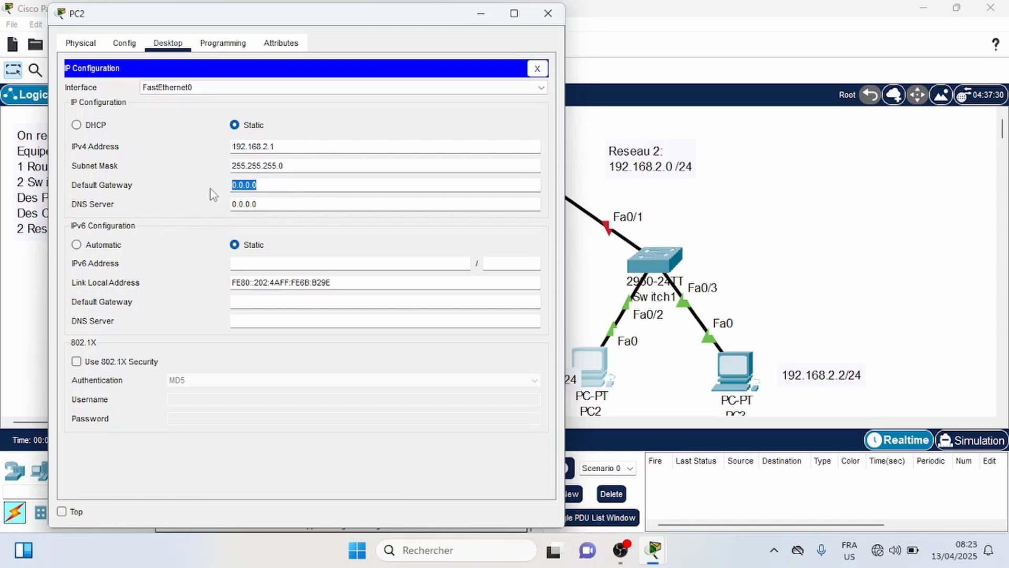
pyautogui.write('192.168.1.200')
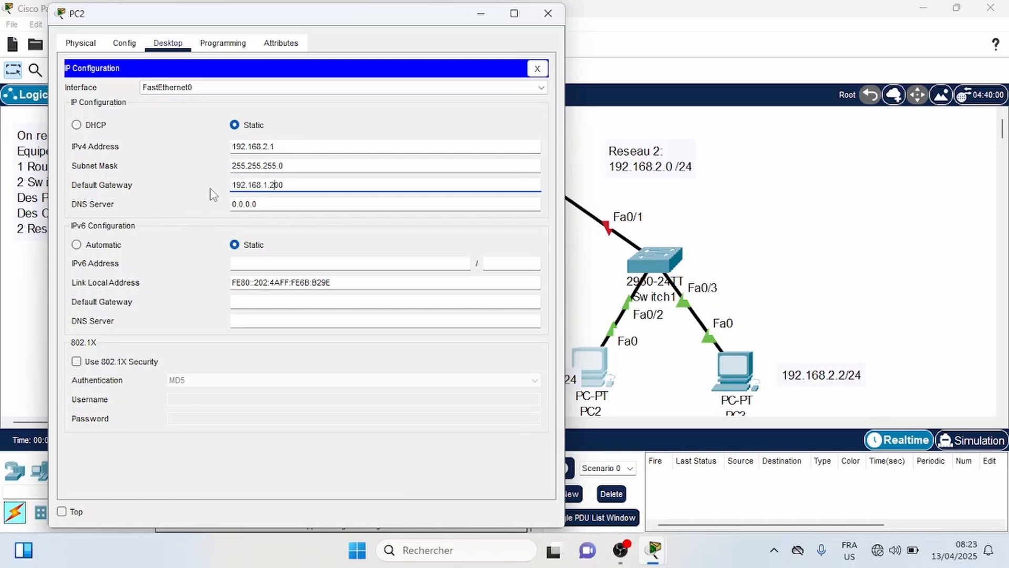
pyautogui.click(337, 134)
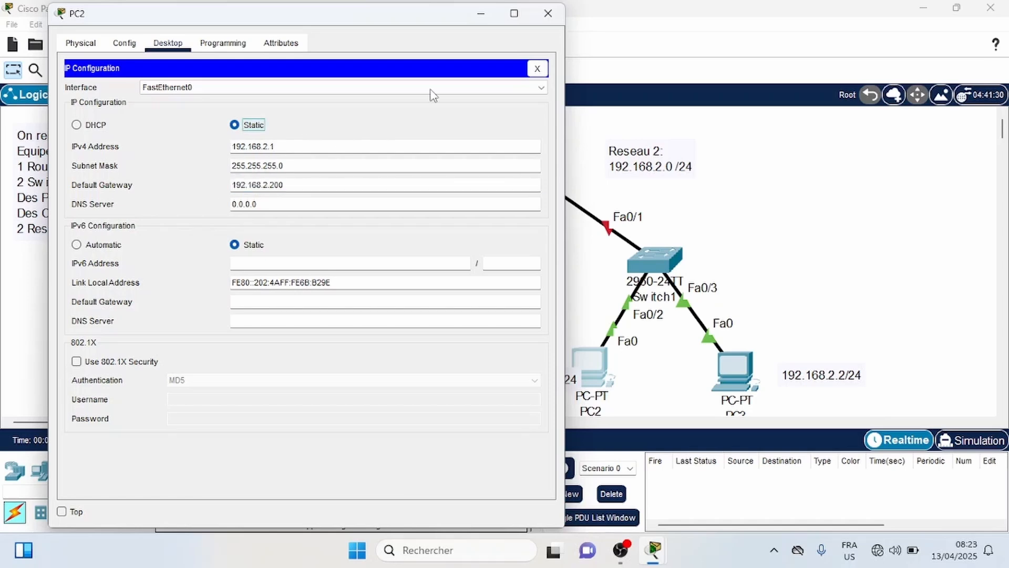
pyautogui.click(548, 13)
# - Configure PC3 with the static address 192.168.2.2, mask 255.255.255.0 and default gateway 192.168.2.200
pyautogui.click(733, 370)
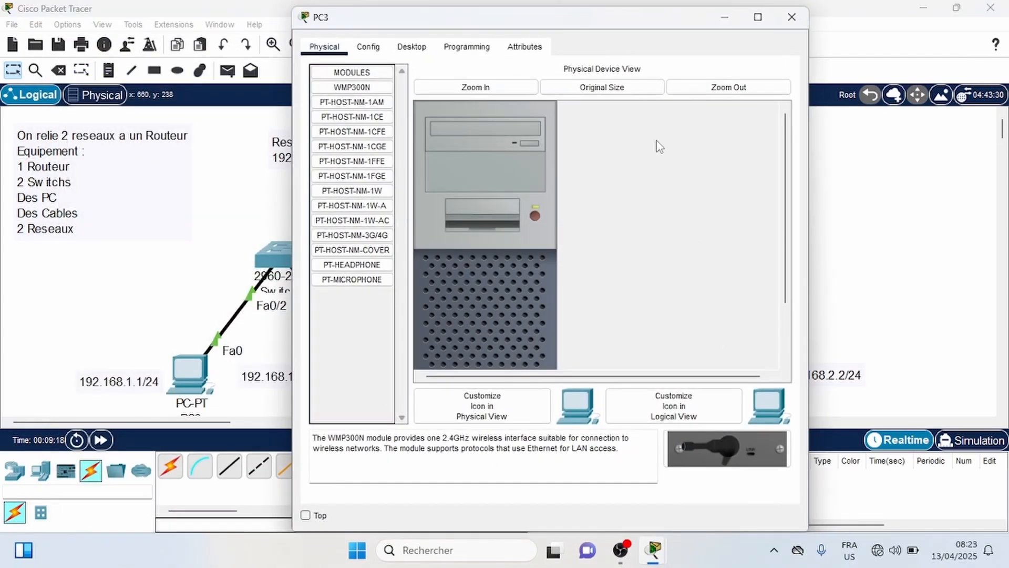
pyautogui.moveTo(599, 32); pyautogui.dragTo(514, 16)
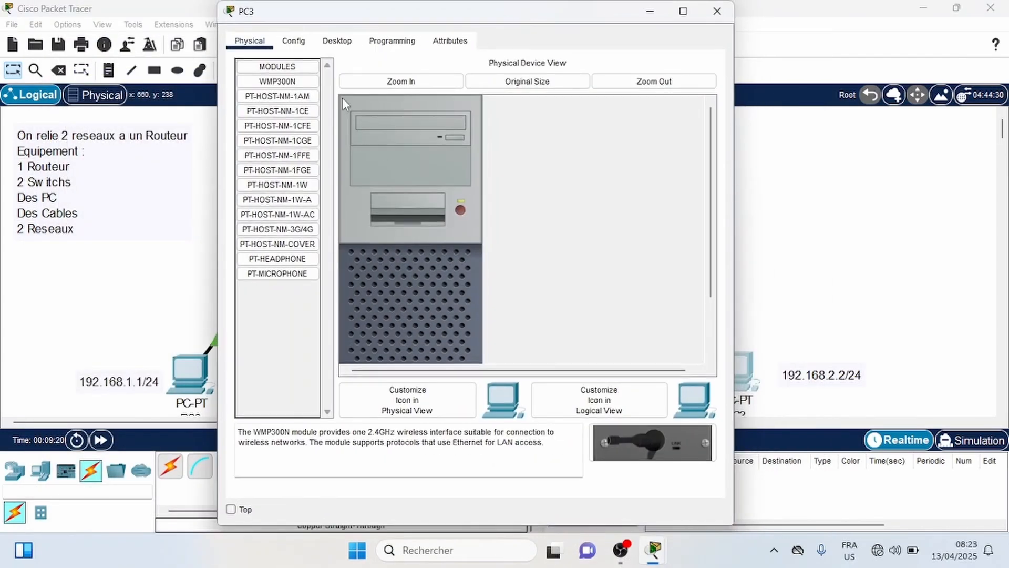
pyautogui.click(328, 46)
pyautogui.click(293, 123)
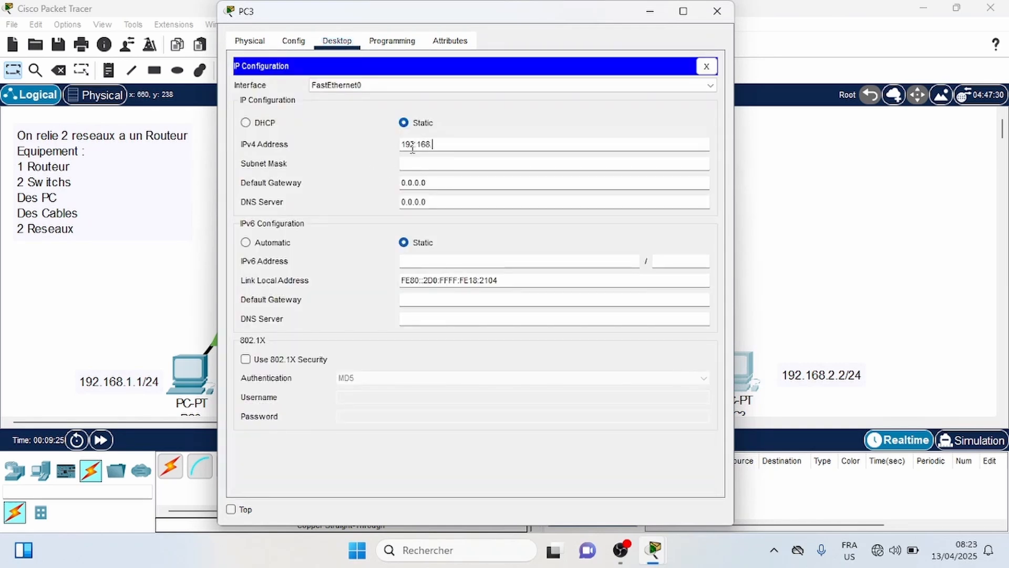
pyautogui.click(437, 162)
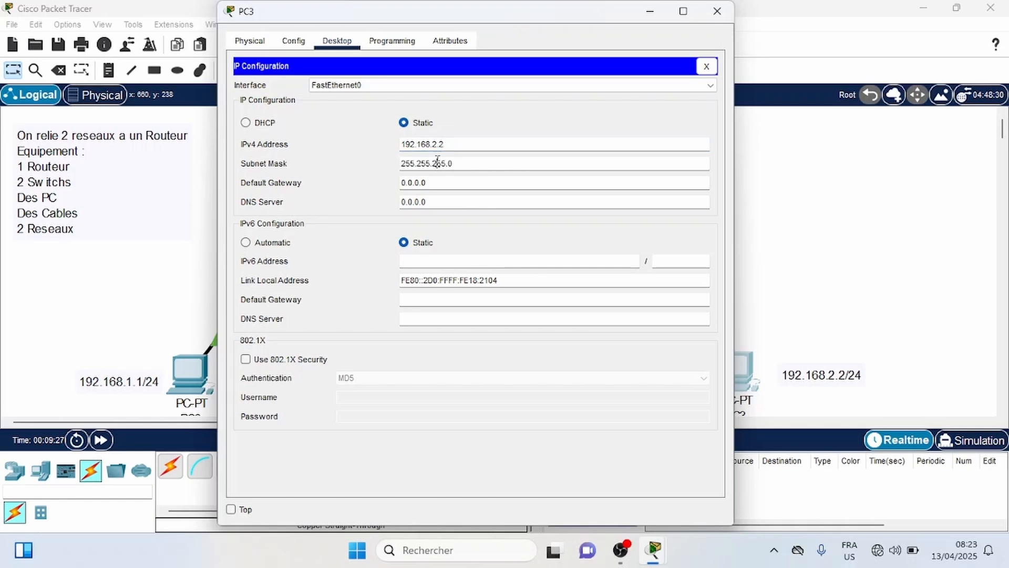
pyautogui.moveTo(434, 184); pyautogui.dragTo(378, 179)
pyautogui.write('192.168.1.200')
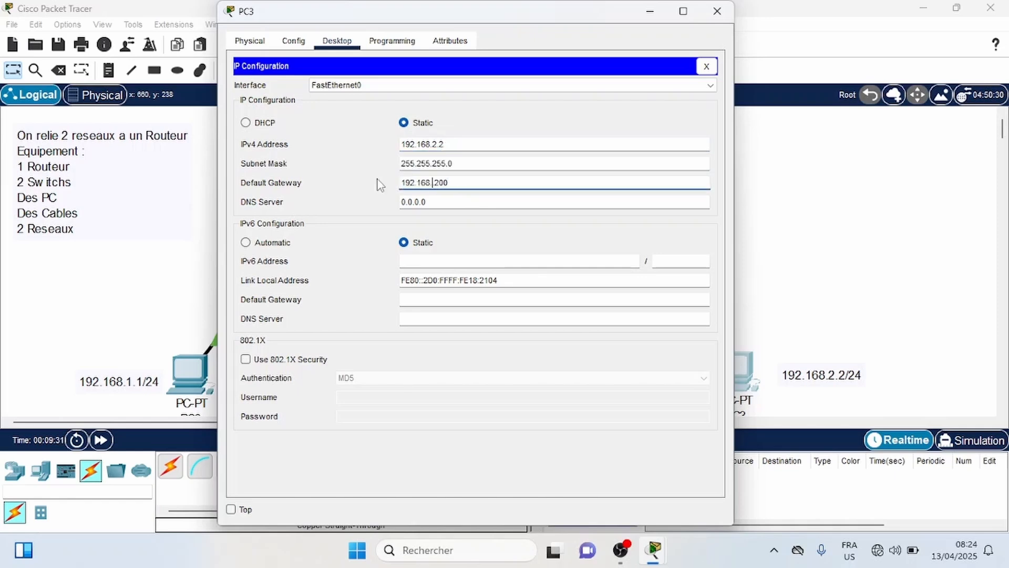
pyautogui.click(716, 11)
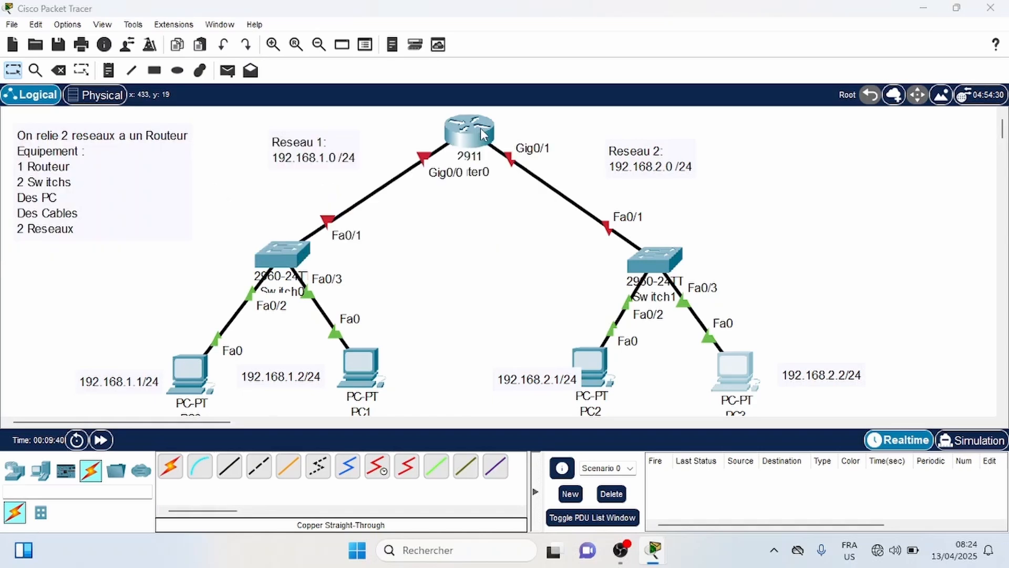
# - Open Router0's command line interface and start the Windows Magnifier (Loupe) to enlarge it
pyautogui.click(480, 128)
pyautogui.click(402, 49)
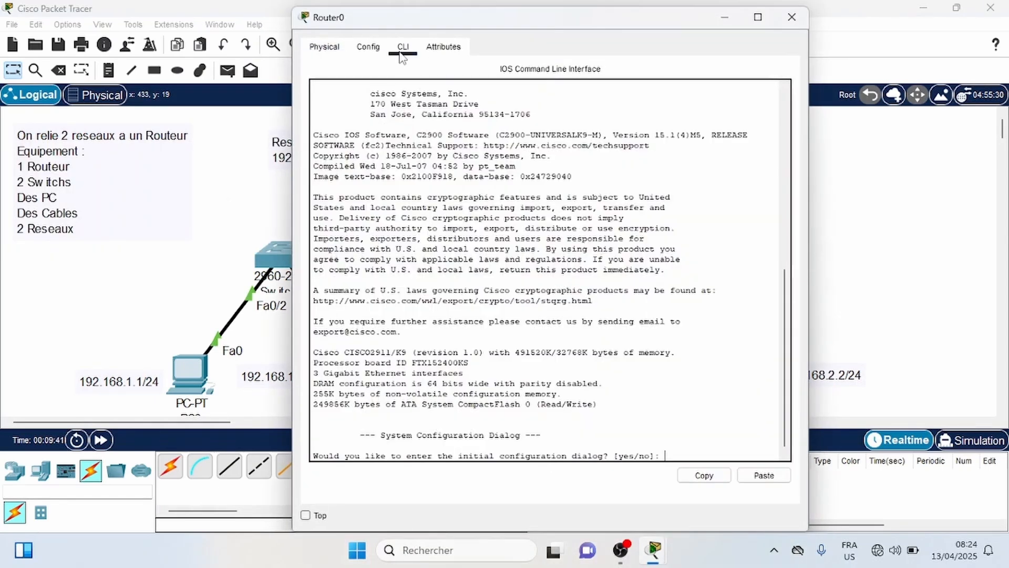
pyautogui.press('super')
pyautogui.write('loupe')
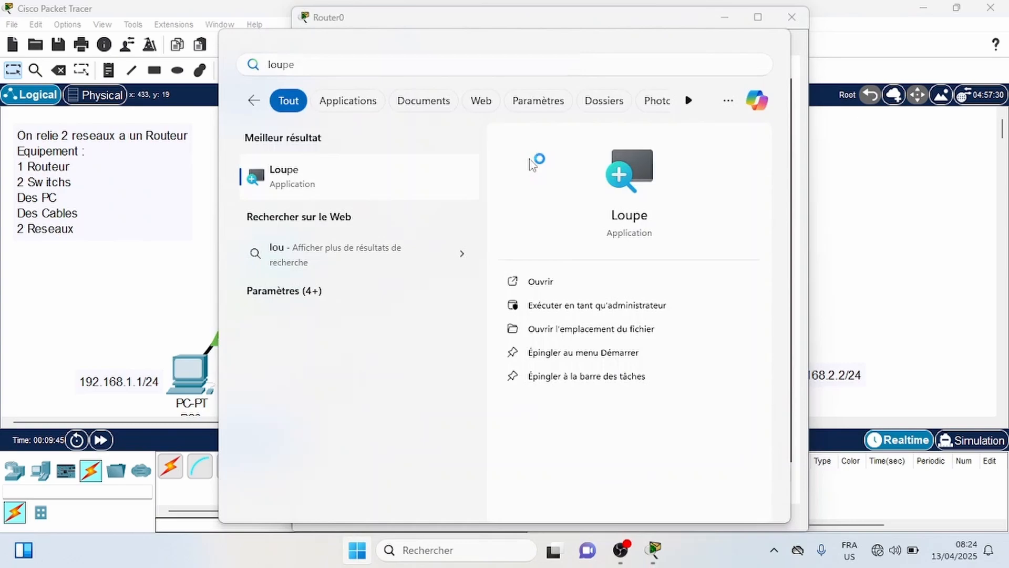
pyautogui.press('Return')
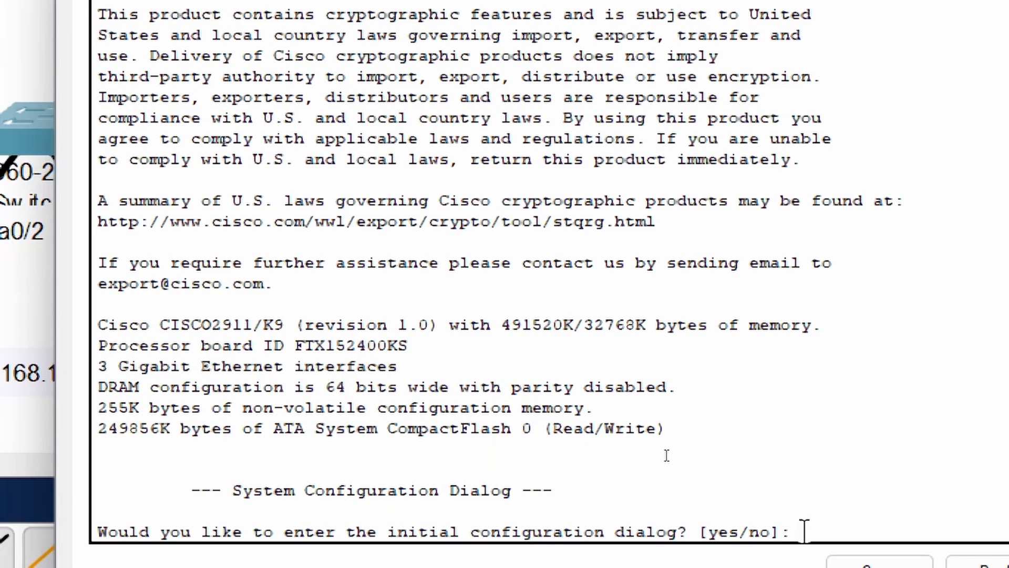
# - Decline the router's initial configuration dialog with no and enter privileged mode with enable
pyautogui.write('no')
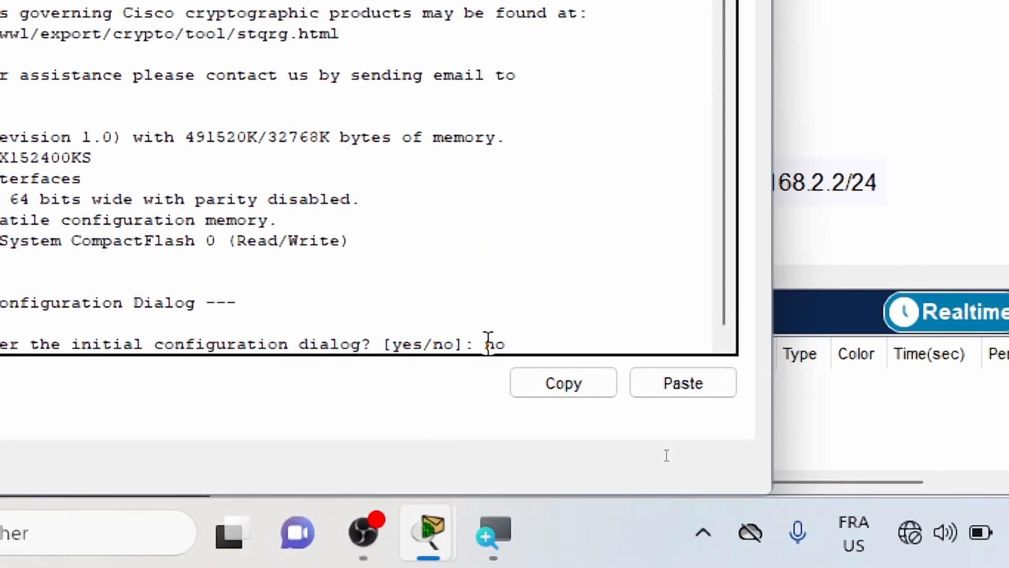
pyautogui.press('Return')
pyautogui.press('Return')
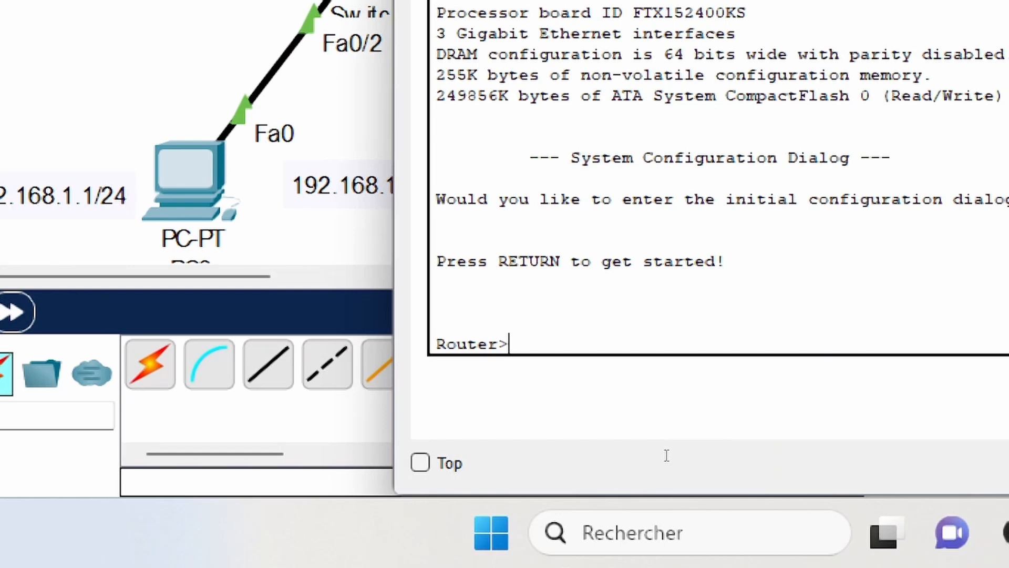
pyautogui.write('ena')
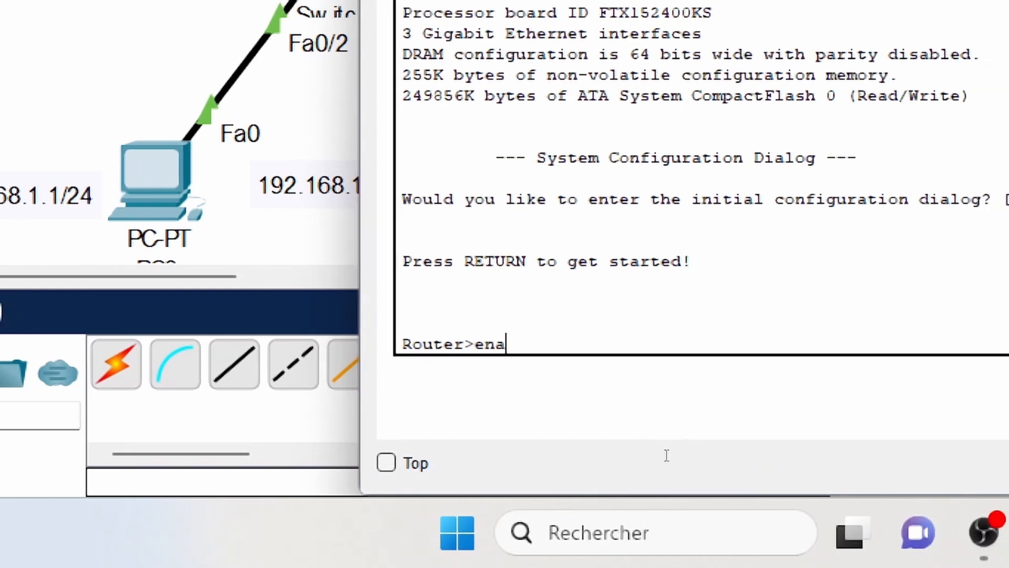
pyautogui.press('Tab')
pyautogui.press('Return')
# - Enter global configuration mode on the router with configure terminal
pyautogui.write('congu')
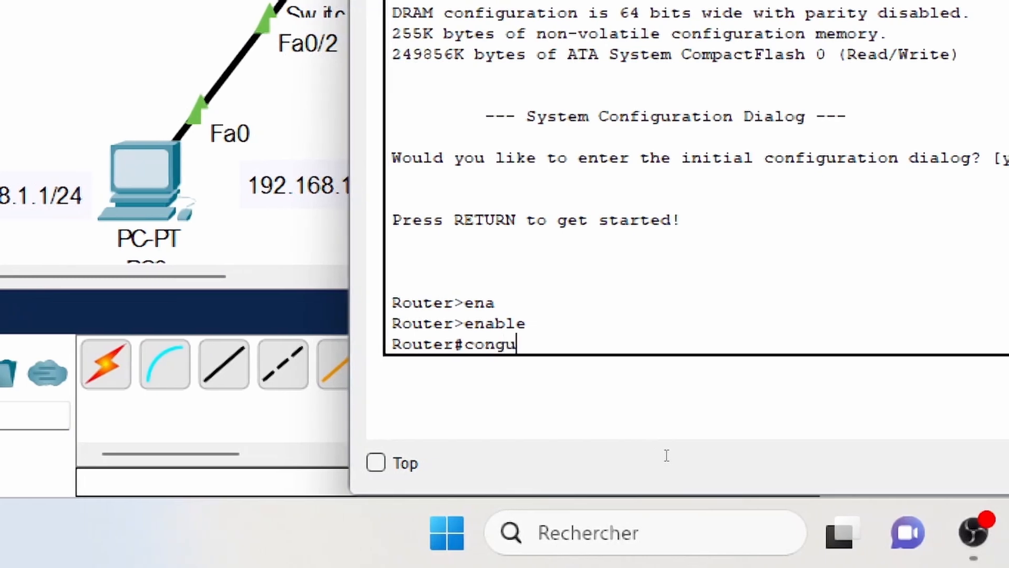
pyautogui.press('Return')
pyautogui.write('confi')
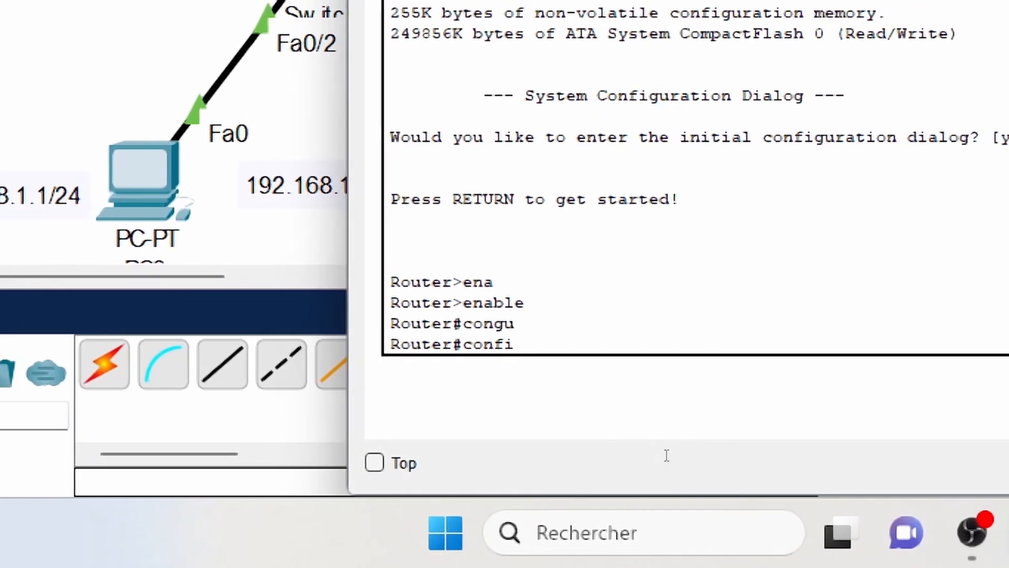
pyautogui.press('Tab')
pyautogui.write('ter')
pyautogui.press('Tab')
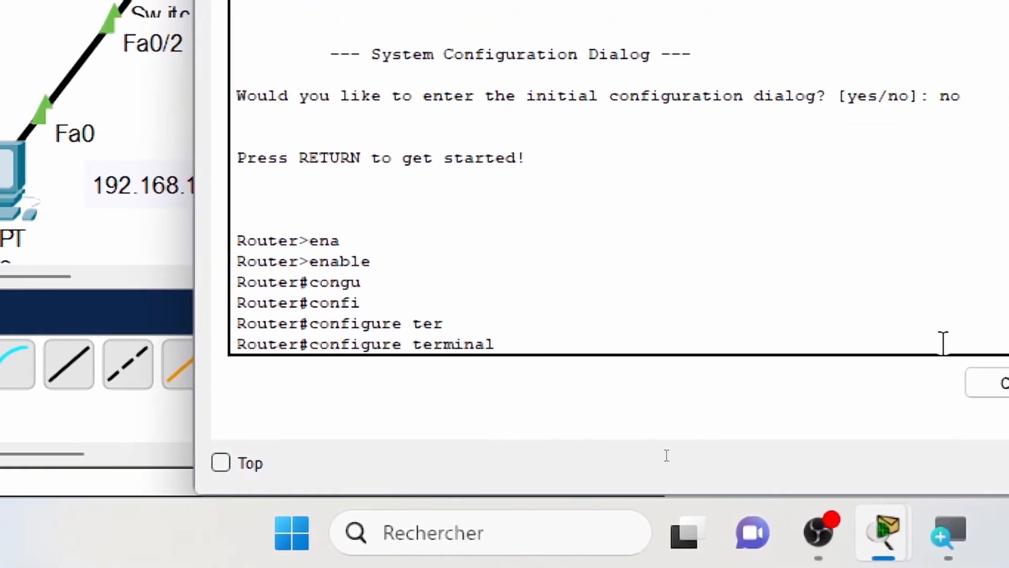
pyautogui.press('Return')
# - Enter interface configuration mode for the router's g0/0 port with interface g0/0
pyautogui.write('int')
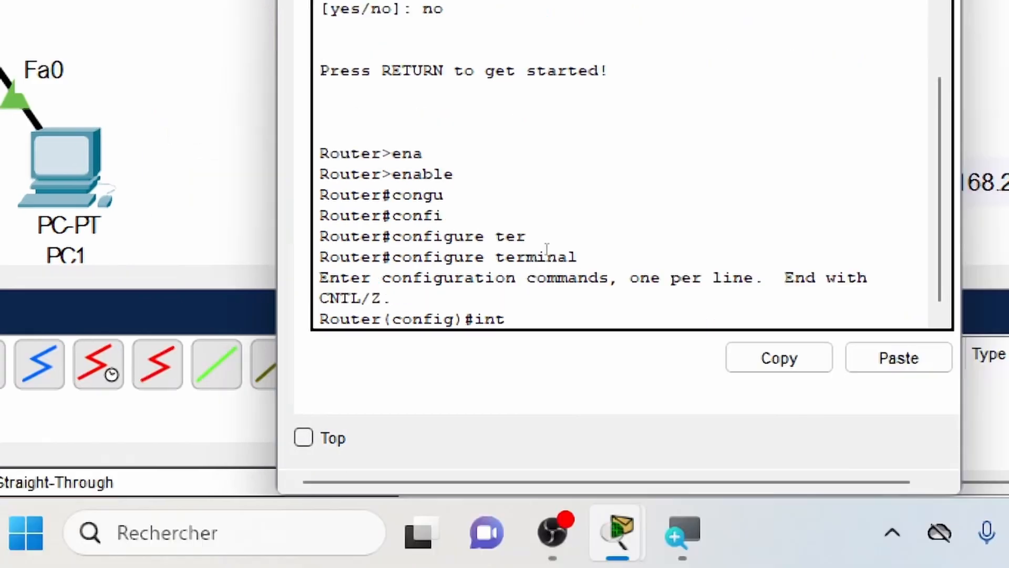
pyautogui.press('Tab')
pyautogui.write('g0/')
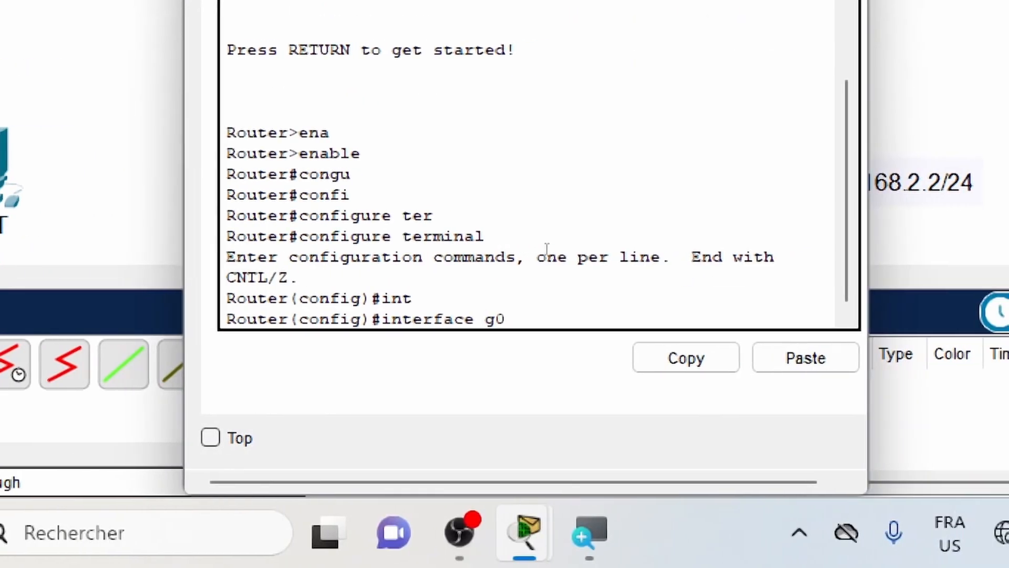
pyautogui.write('0')
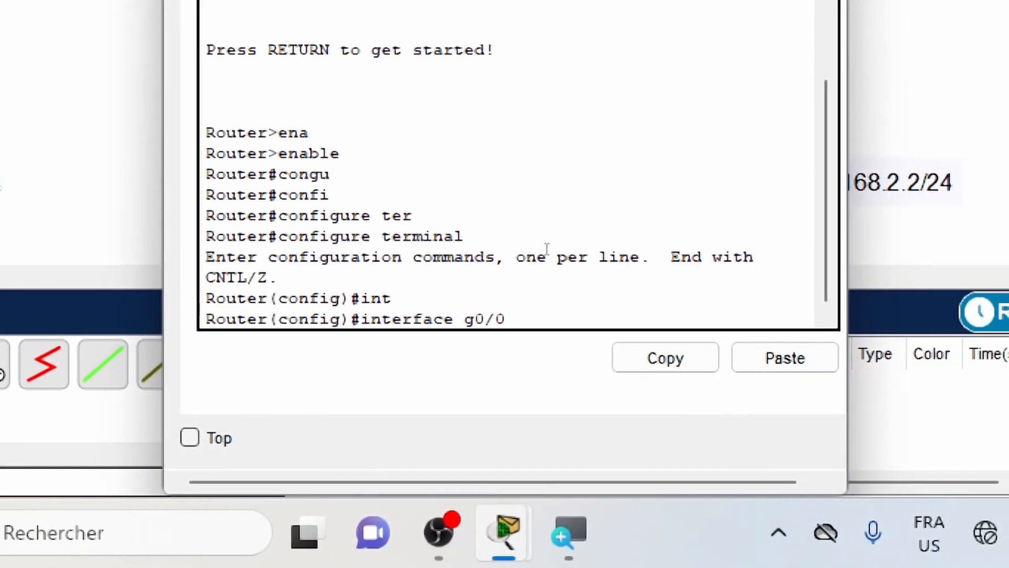
pyautogui.press('Return')
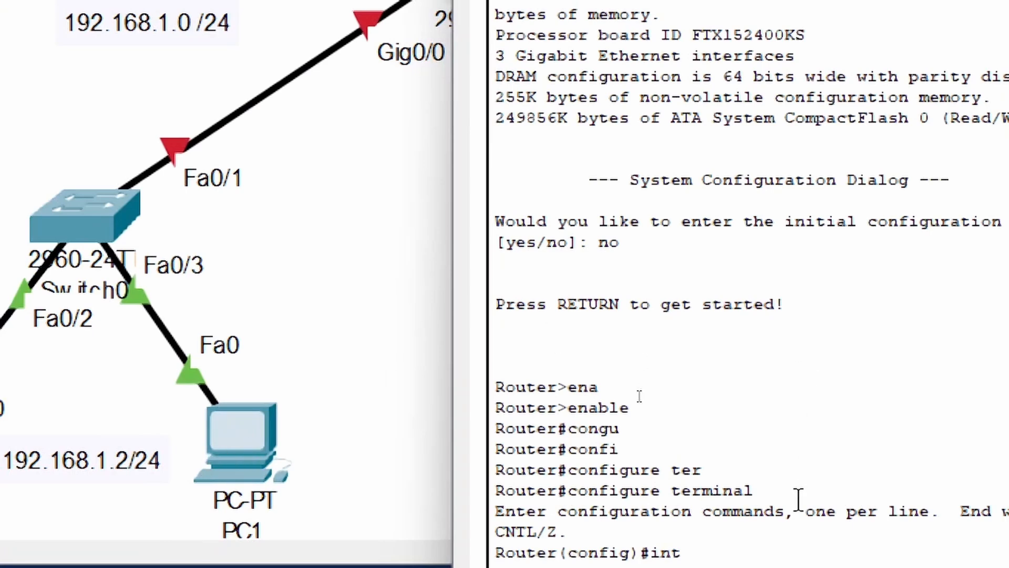
# - Assign interface g0/0 the IP address 192.168.1.200 with mask 255.255.255.0 using ip address
pyautogui.write('ig-if)#i')
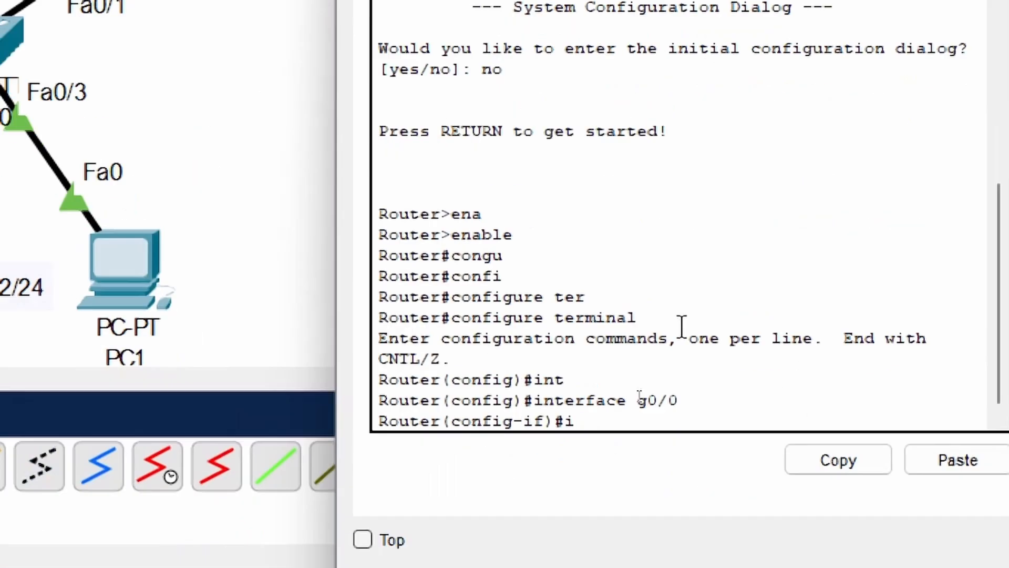
pyautogui.write('p')
pyautogui.press('Tab')
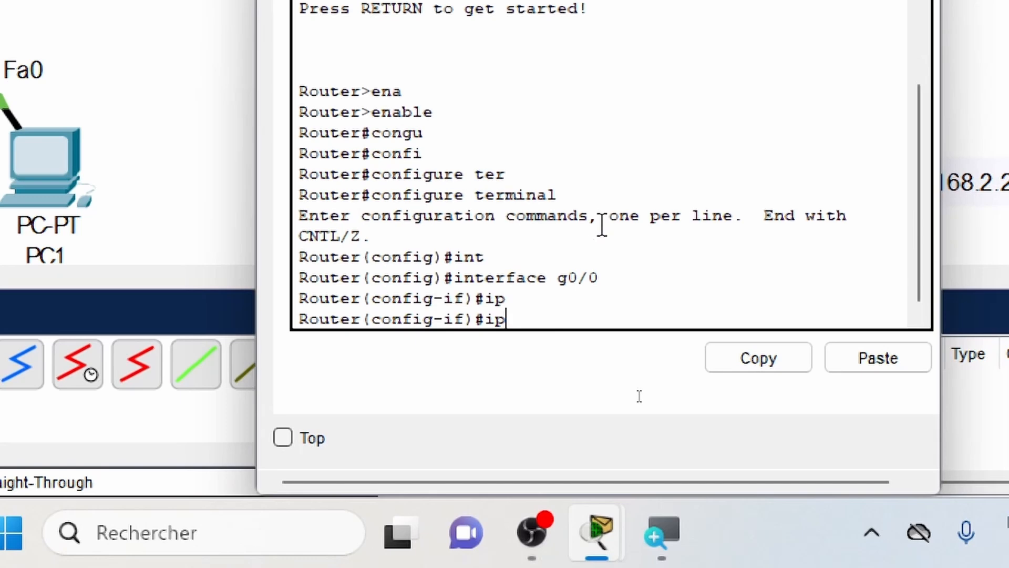
pyautogui.write('add')
pyautogui.press('Tab')
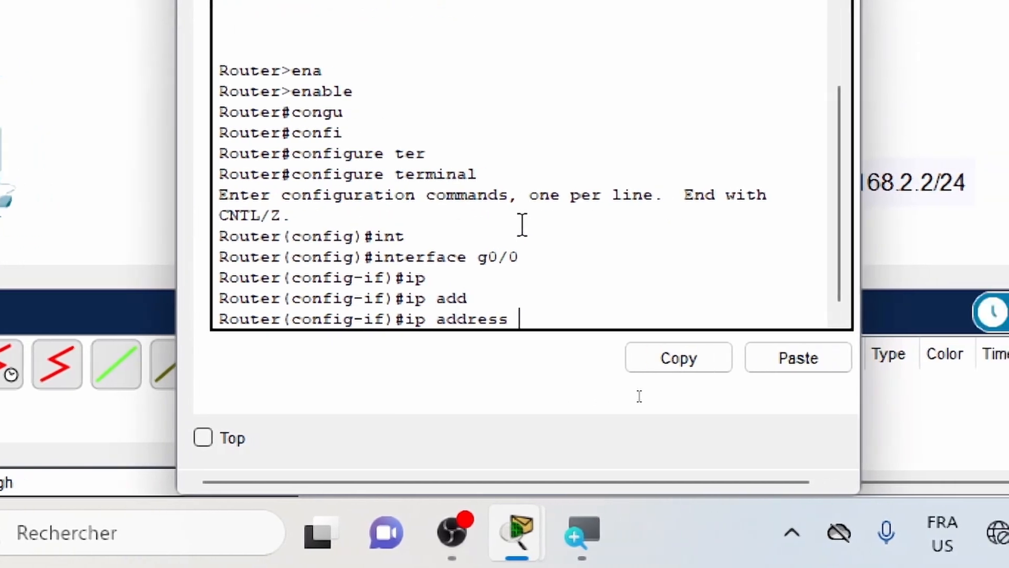
pyautogui.write('192.168')
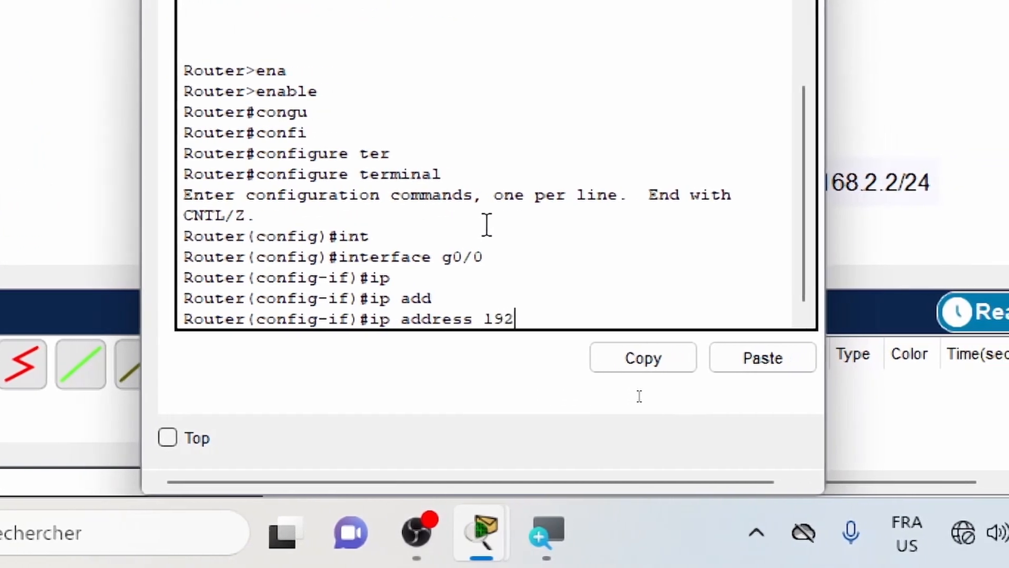
pyautogui.write('.1.200')
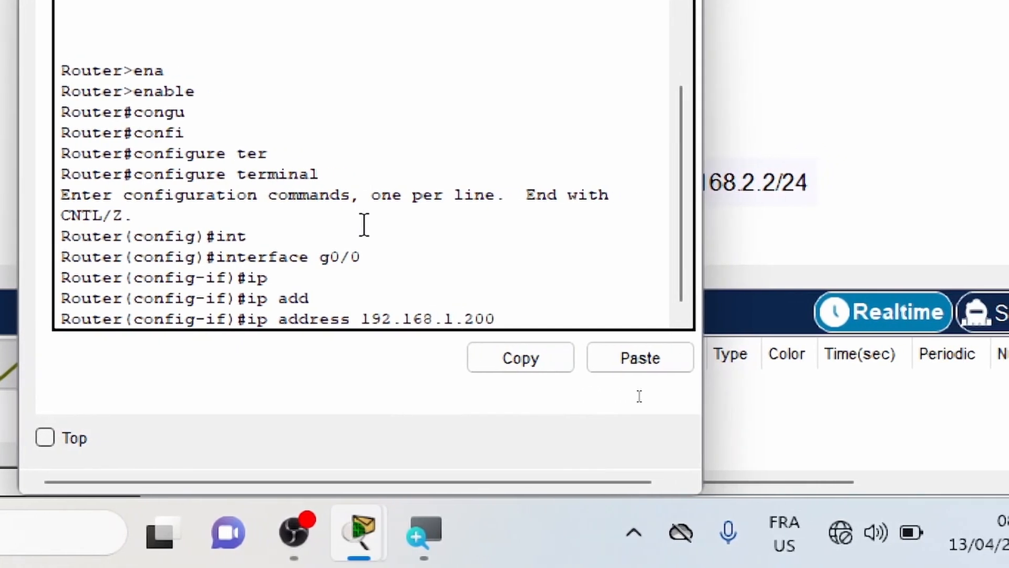
pyautogui.write(' 255.25')
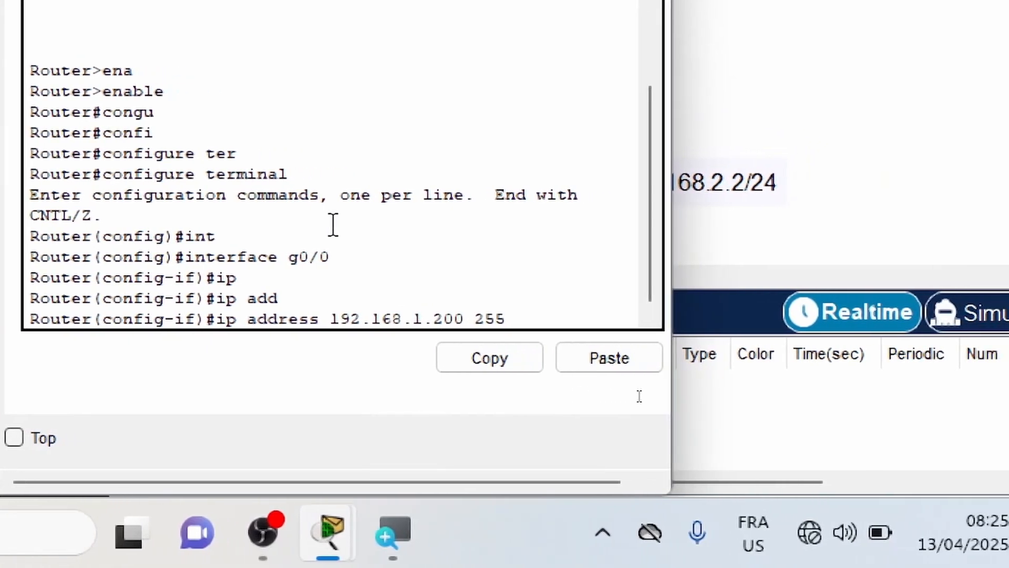
pyautogui.write('5.255')
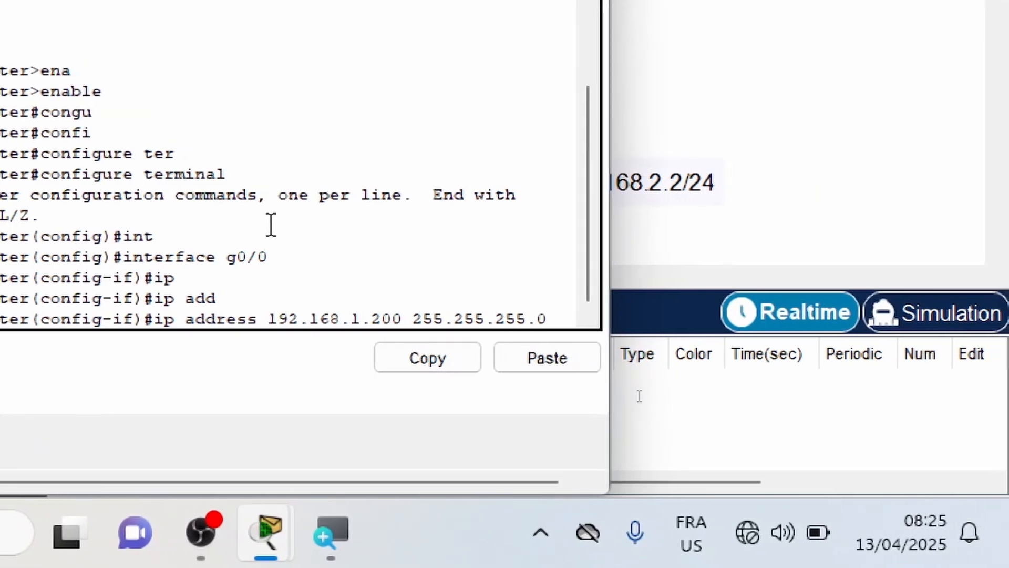
pyautogui.write('.0')
pyautogui.press('Return')
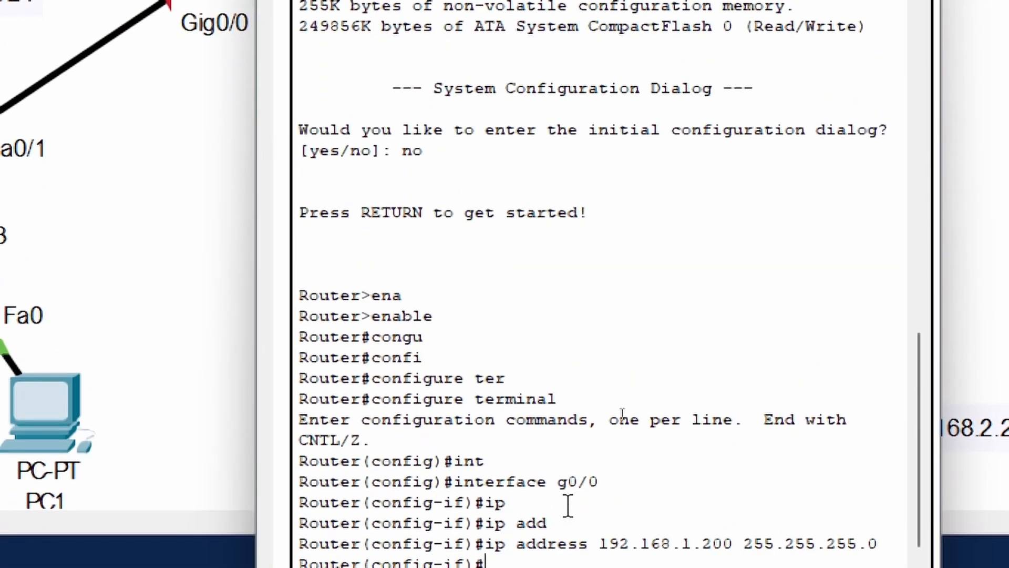
# - Activate interface g0/0 with no shutdown and return to global configuration mode with exit
pyautogui.write('no')
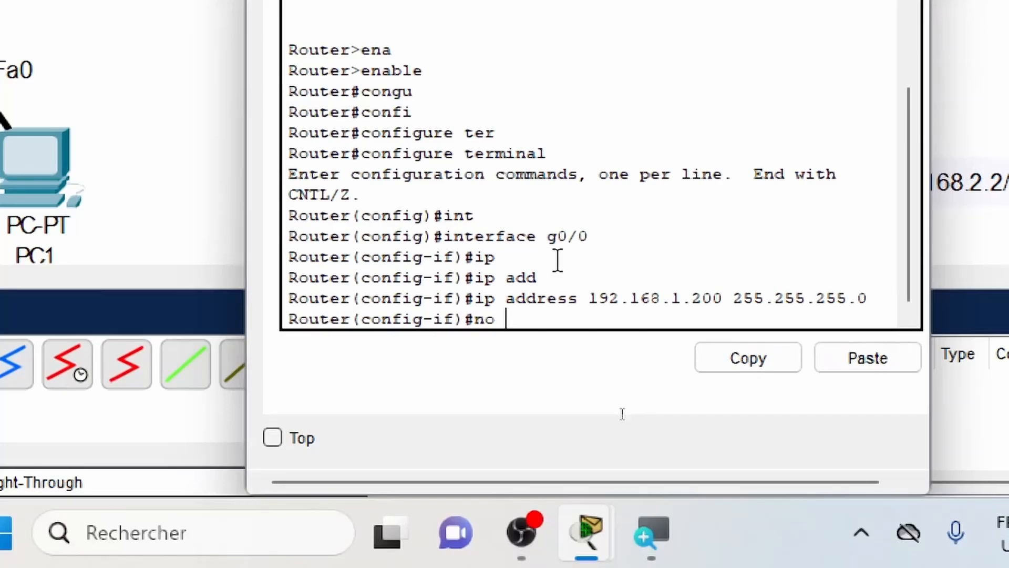
pyautogui.write(' shu')
pyautogui.press('Tab')
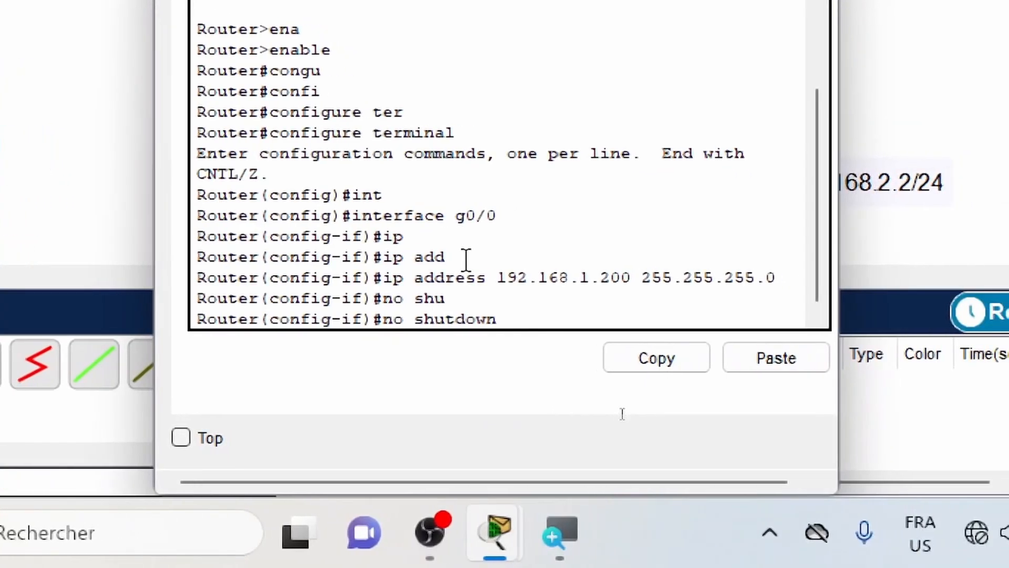
pyautogui.press('Return')
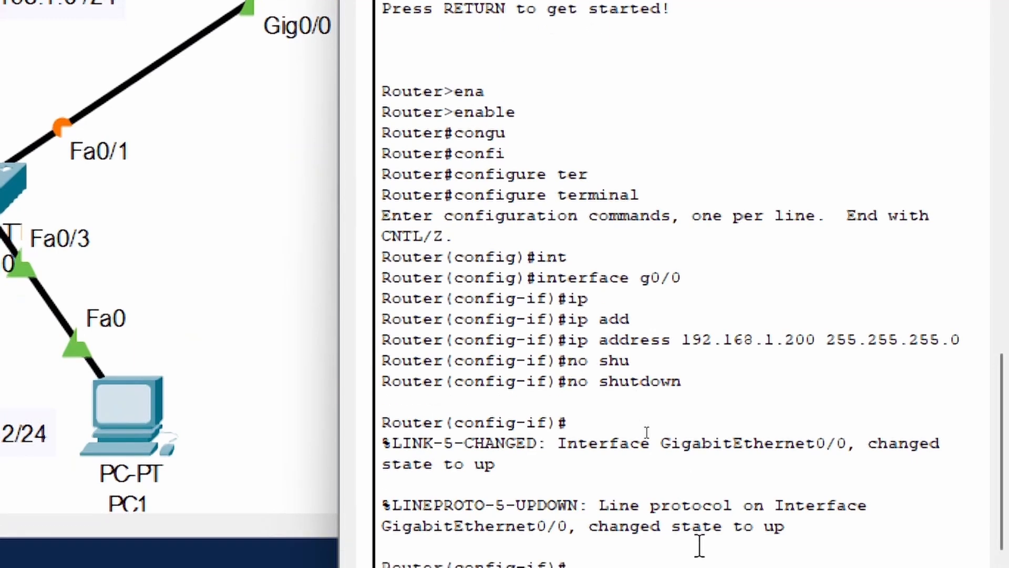
pyautogui.write('exi')
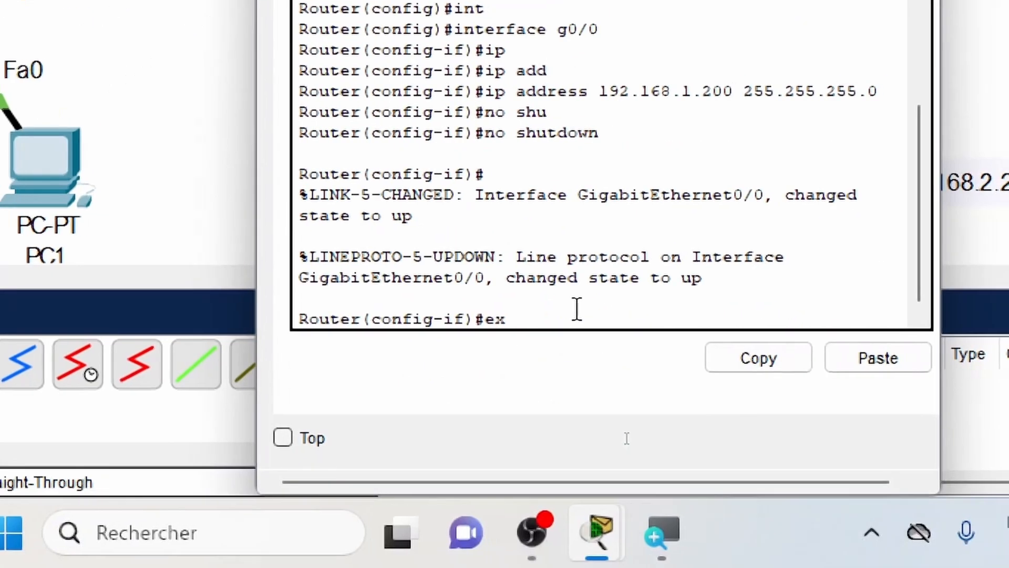
pyautogui.write('t')
pyautogui.press('Return')
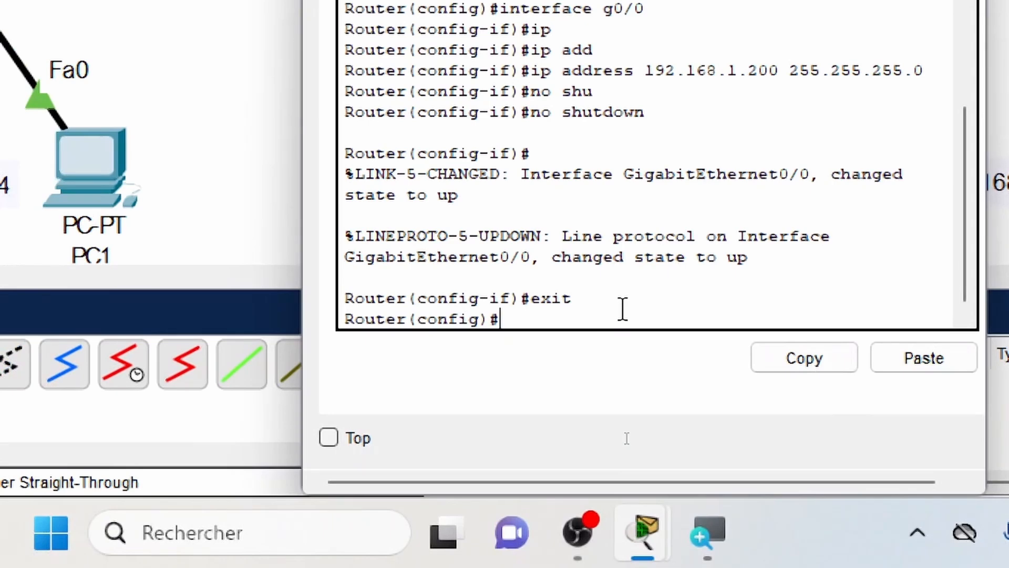
# - Enter configuration of interface g0/1 and assign it the IP address 192.168.2.200 with mask 255.255.255.0
pyautogui.write('inte')
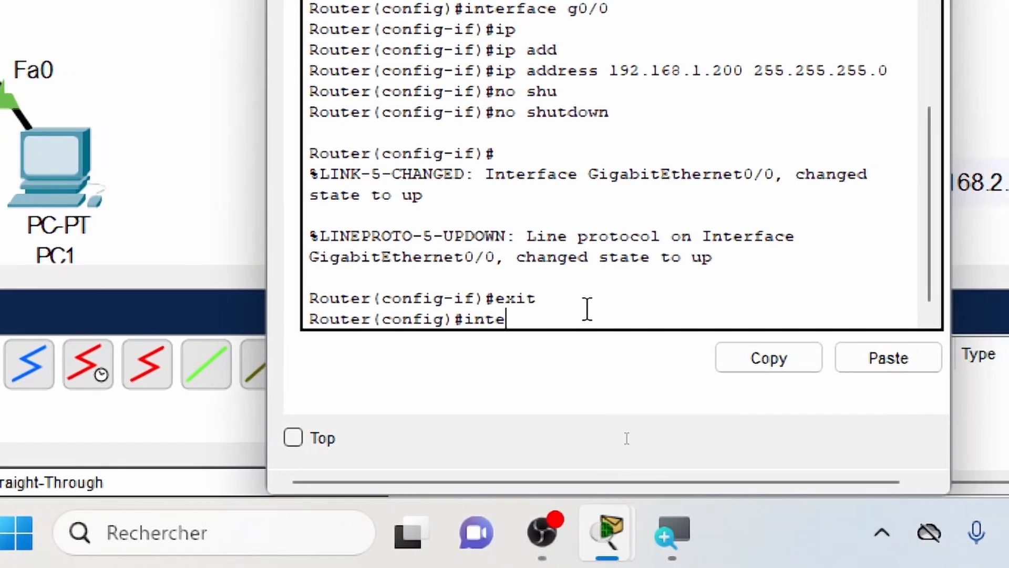
pyautogui.press('Tab')
pyautogui.write('g0/1')
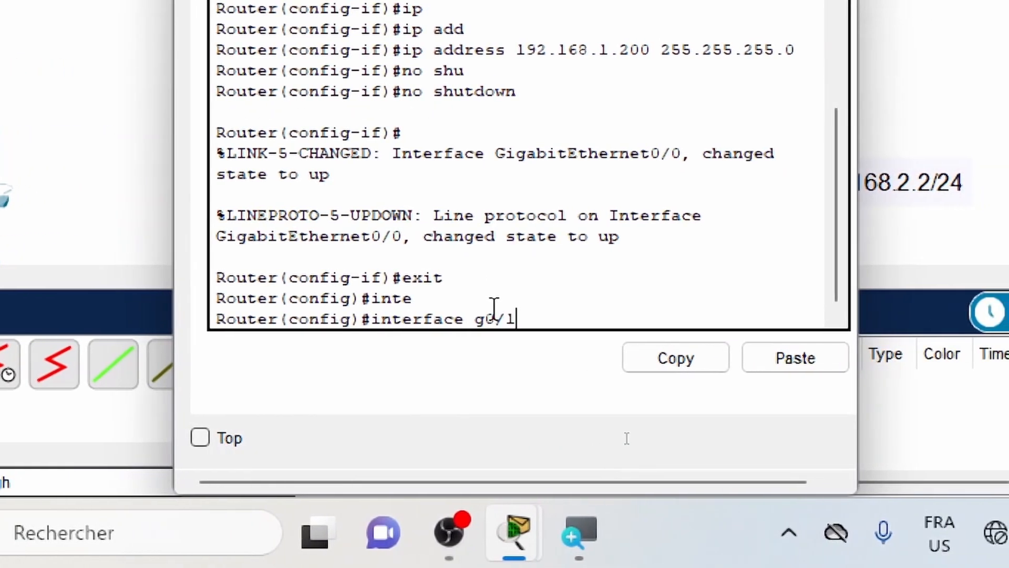
pyautogui.press('Return')
pyautogui.write('ip add')
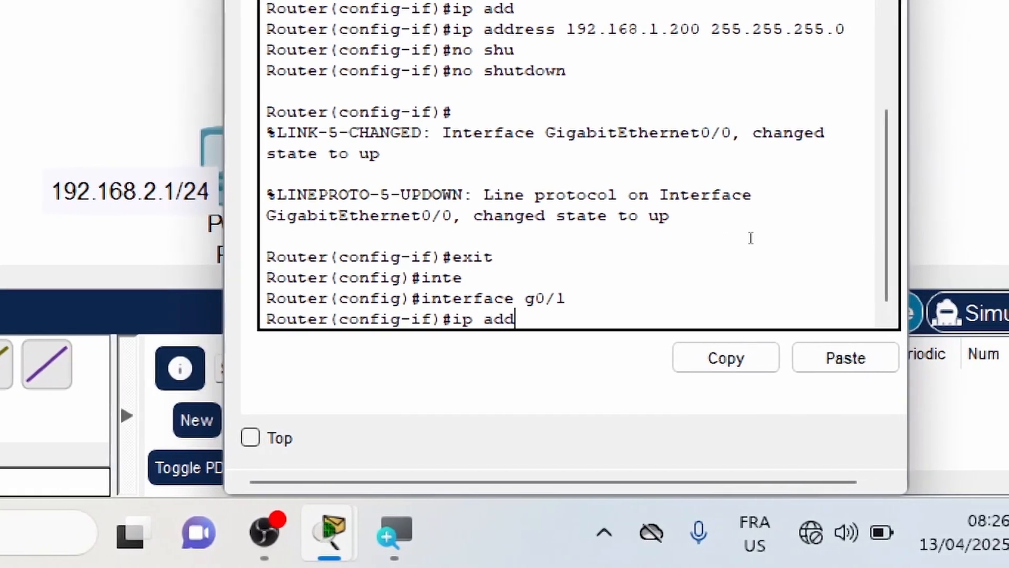
pyautogui.press('Tab')
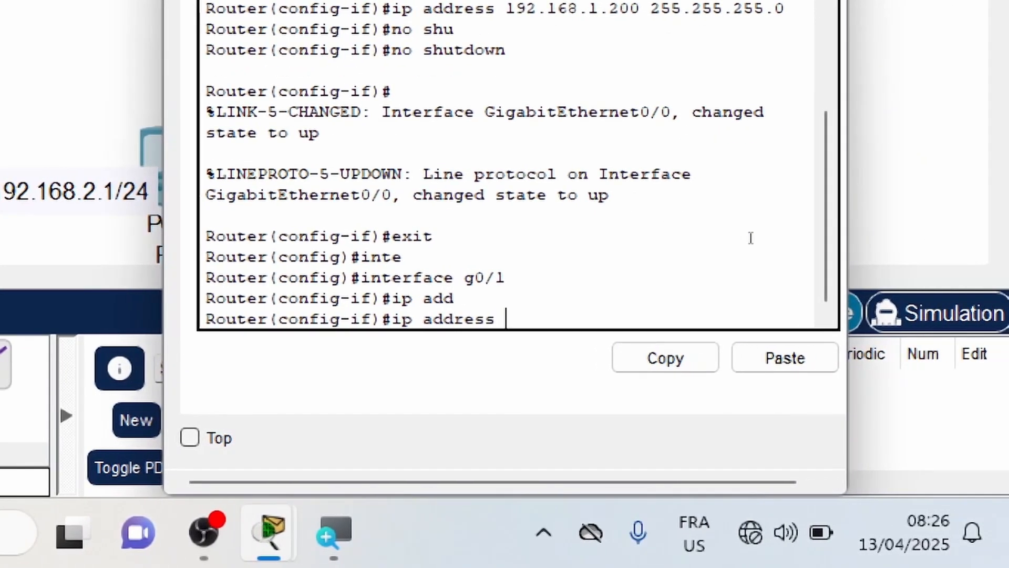
pyautogui.write('192.16')
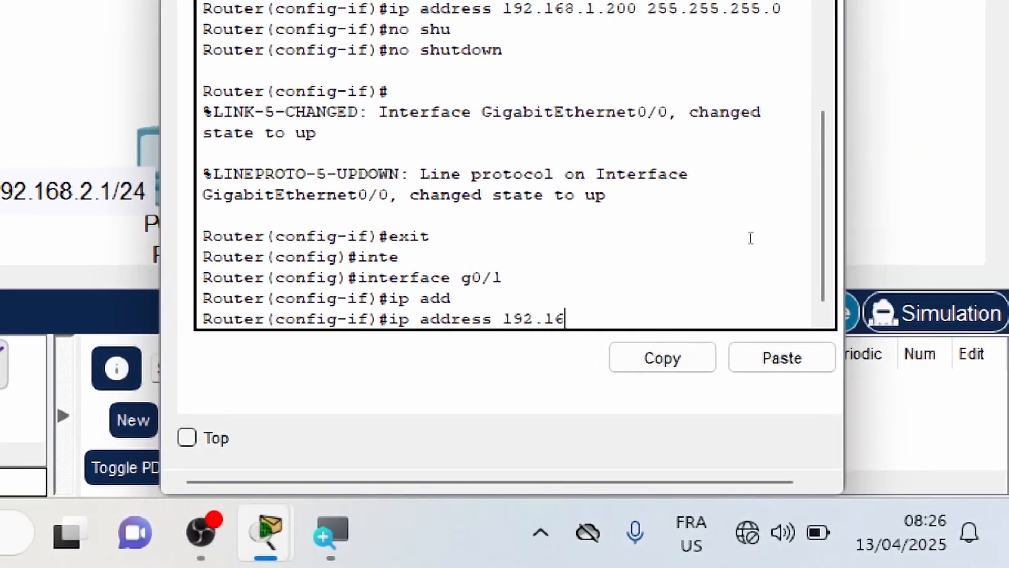
pyautogui.write('8.2.200 2')
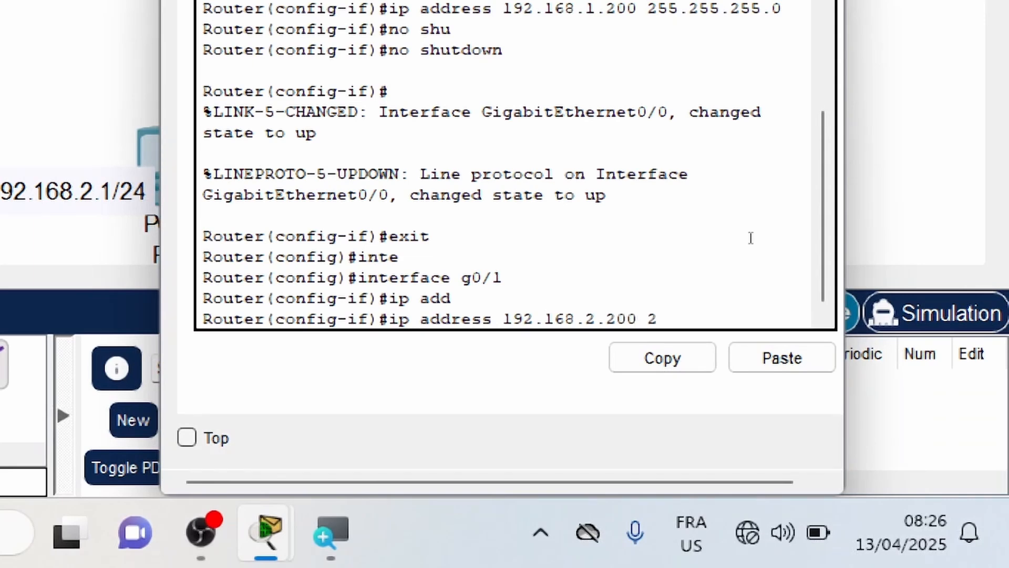
pyautogui.write('55.255.255')
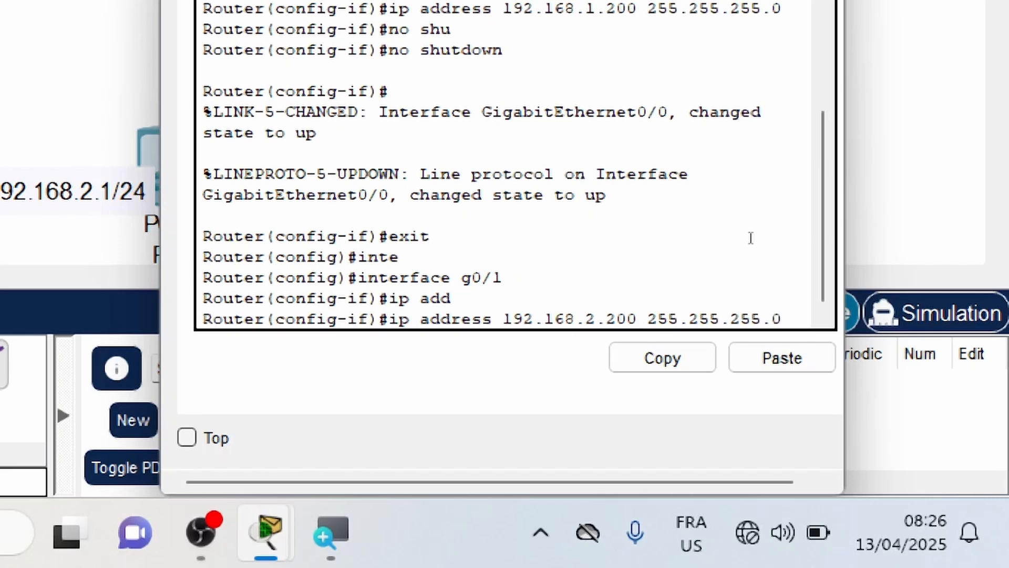
pyautogui.write('.0')
pyautogui.press('Return')
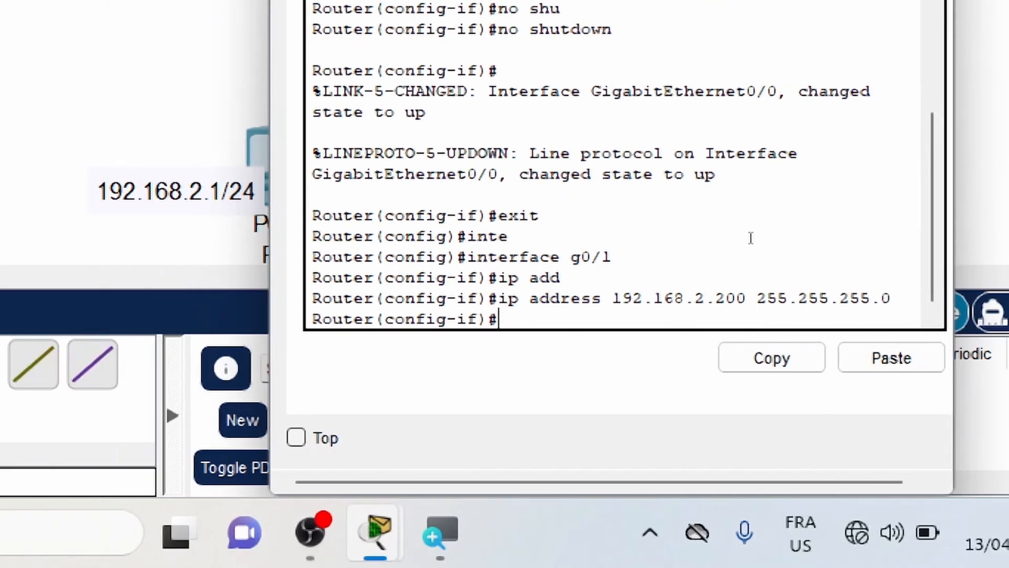
# - Activate interface g0/1 with the no shutdown command
pyautogui.write('no sh')
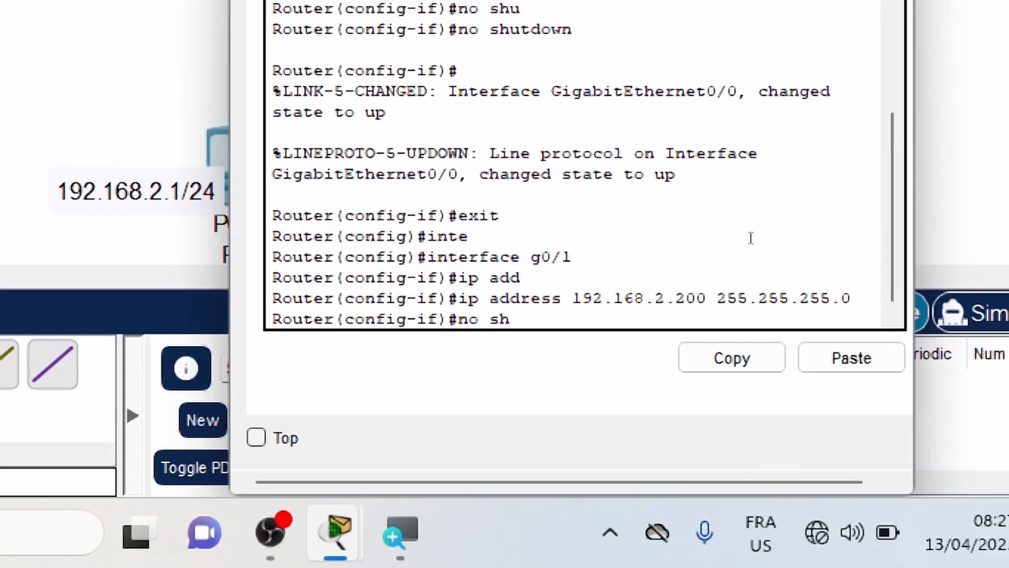
pyautogui.write('u')
pyautogui.press('Tab')
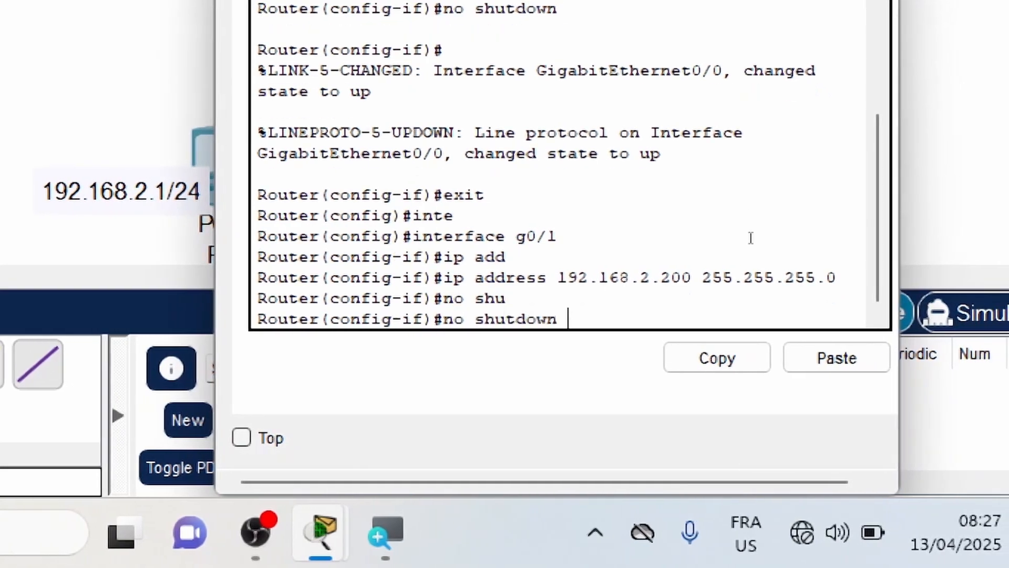
pyautogui.press('Return')
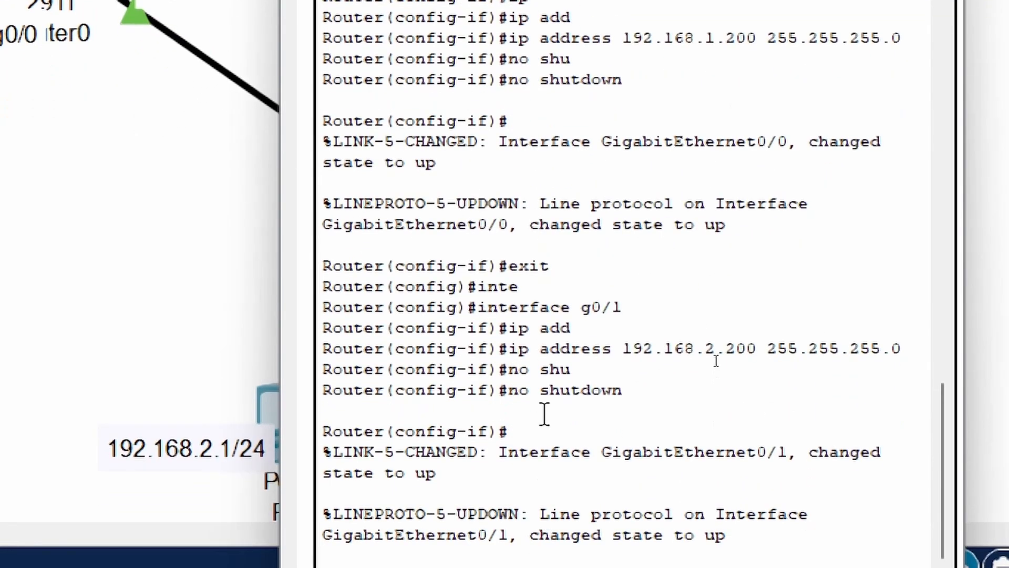
# - Leave interface and global configuration modes with exit, returning to the router's privileged mode prompt
pyautogui.write('exit')
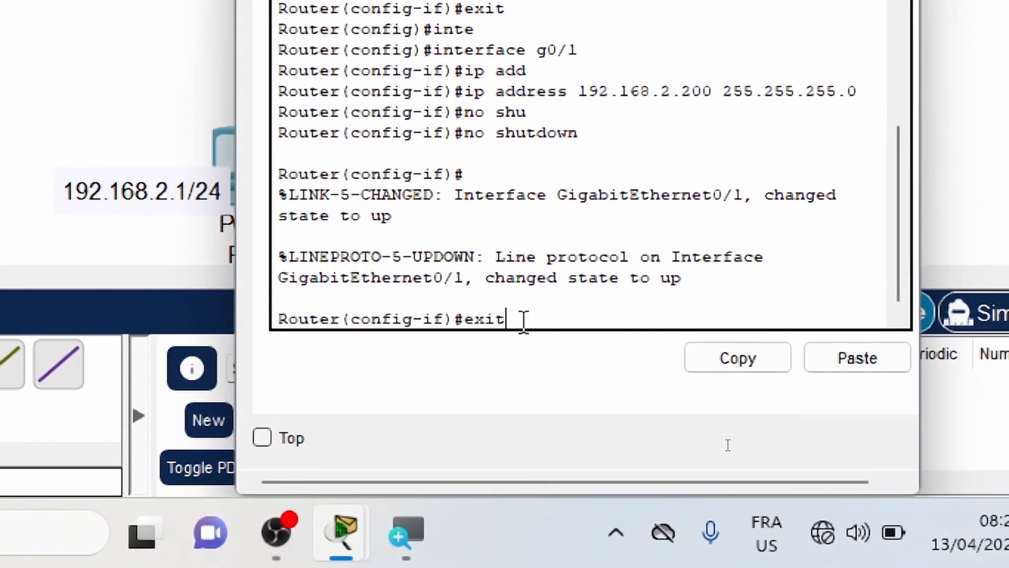
pyautogui.press('Return')
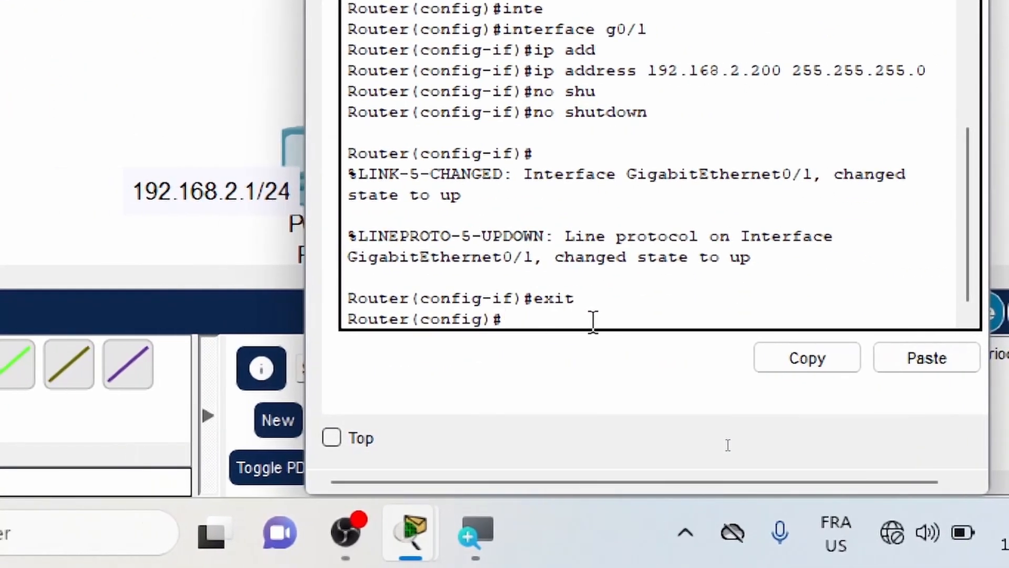
pyautogui.write('exit')
pyautogui.press('Return')
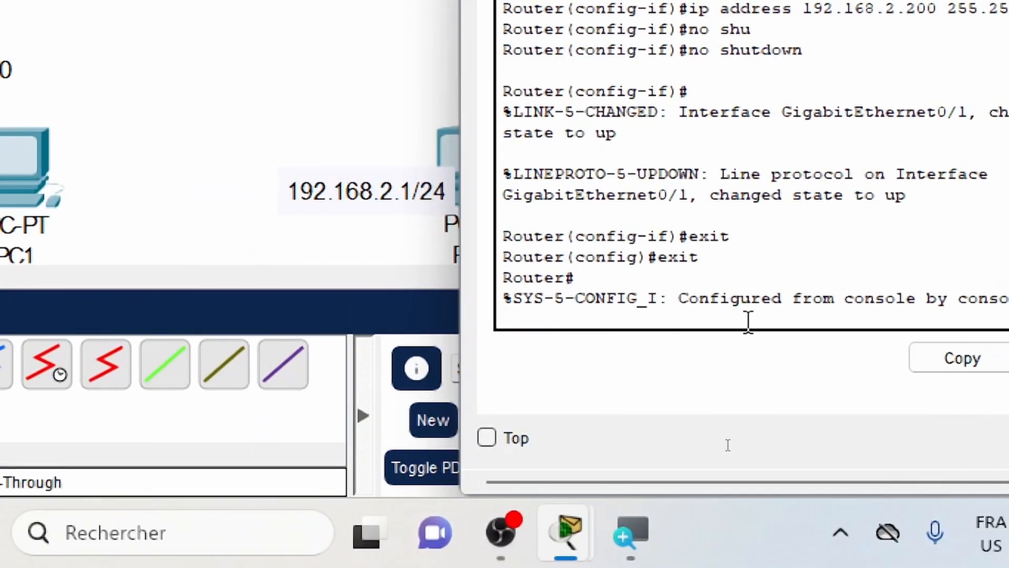
pyautogui.press('Return')
pyautogui.press('Return')
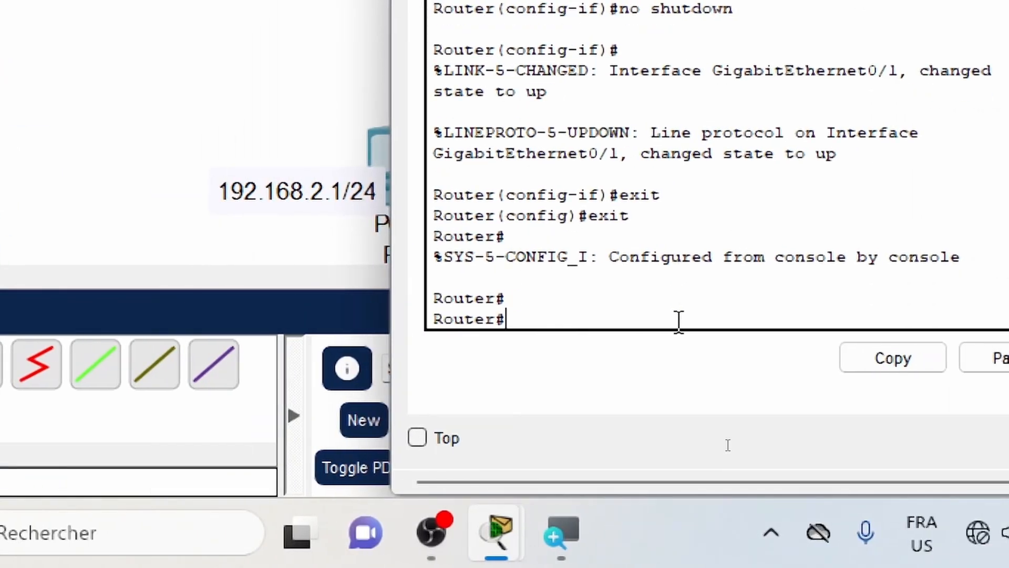
# - Save the router's running configuration with the wr command and close the Router0 window
pyautogui.write('wr')
pyautogui.press('Return')
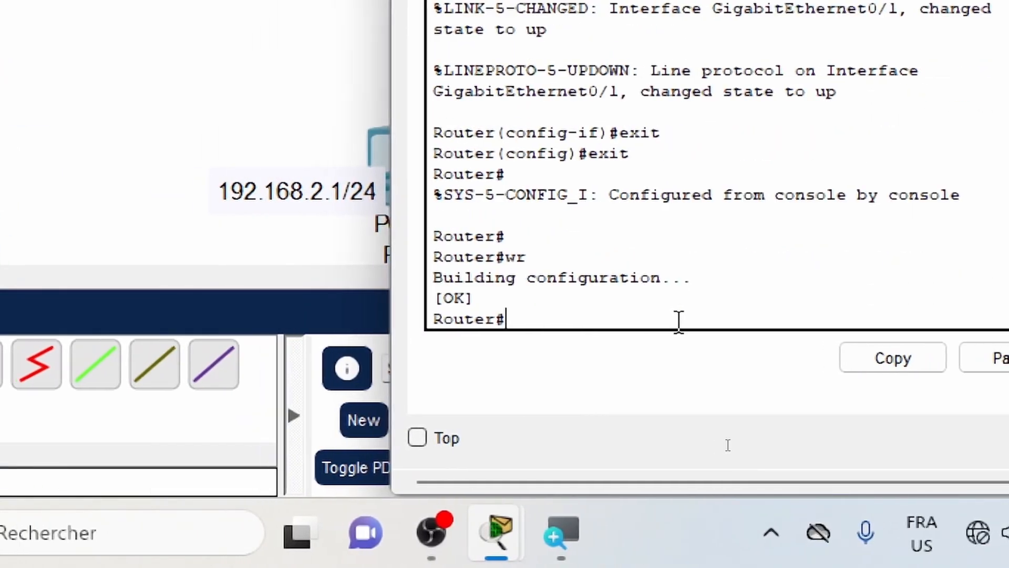
pyautogui.press('Return')
pyautogui.press('Return')
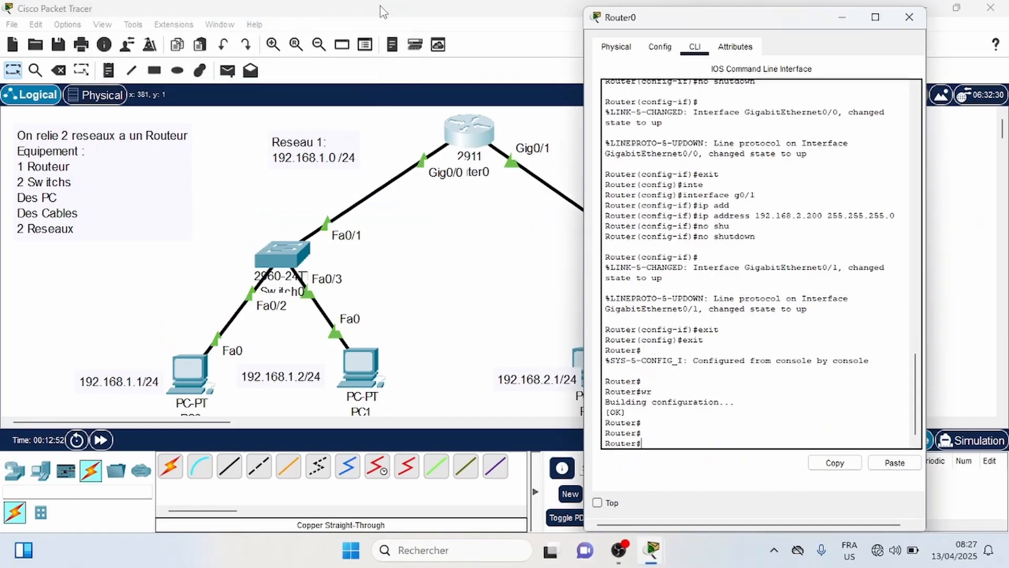
pyautogui.click(993, 18)
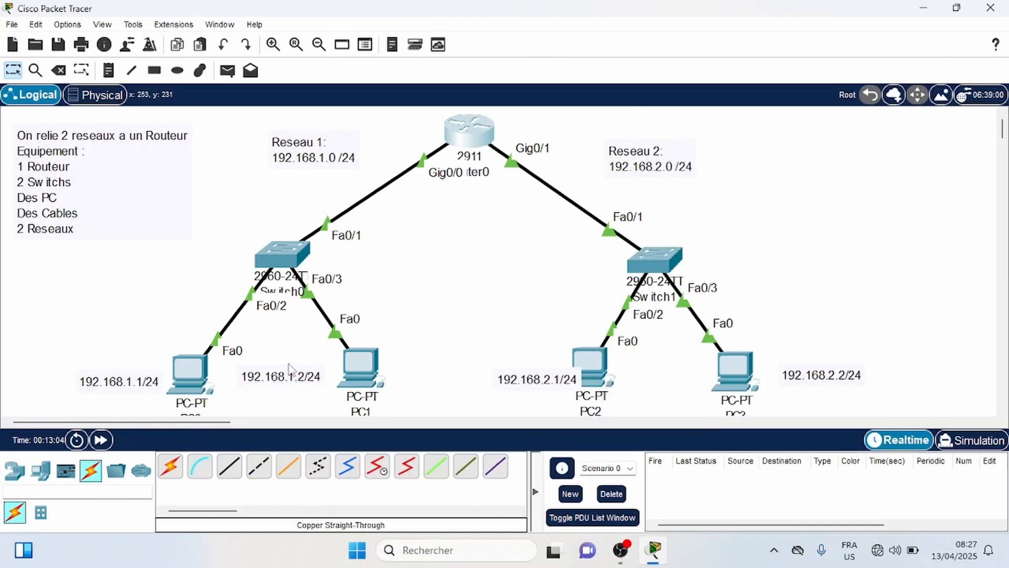
# - Open the Command Prompt on PC0 and ping PC1 at 192.168.1.2
pyautogui.click(201, 376)
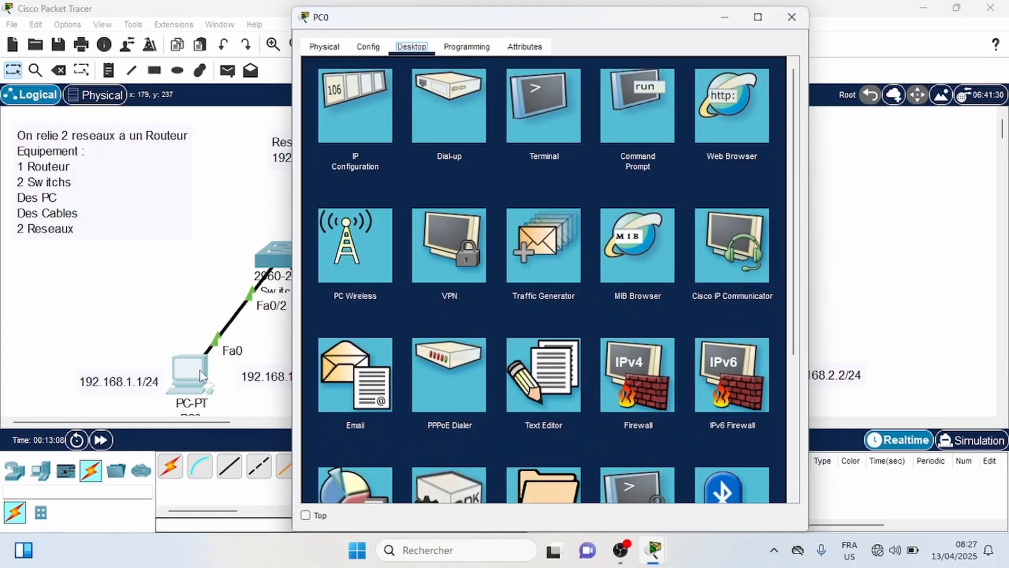
pyautogui.click(665, 121)
pyautogui.moveTo(633, 24); pyautogui.dragTo(768, 23)
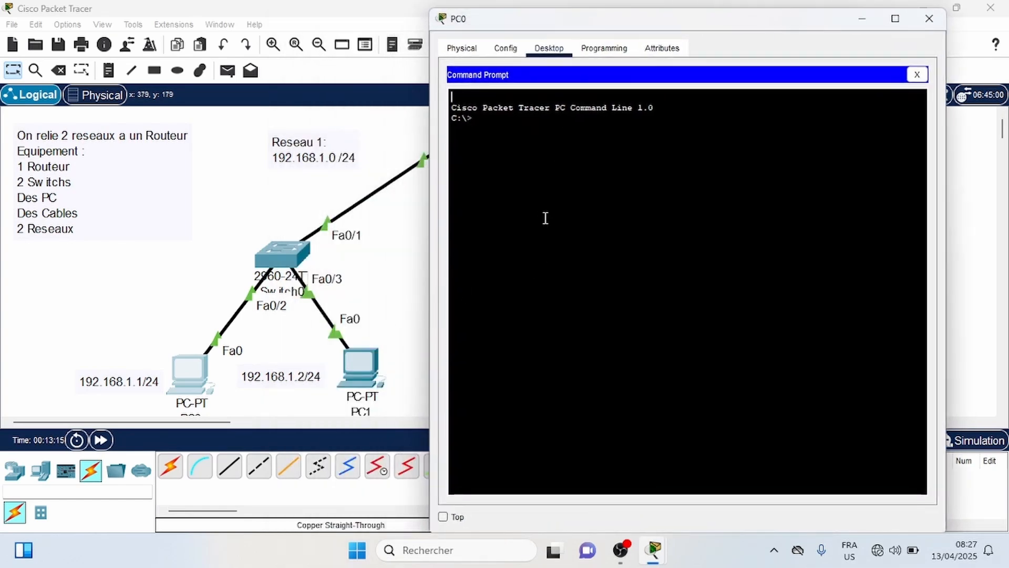
pyautogui.write('ping 192.168')
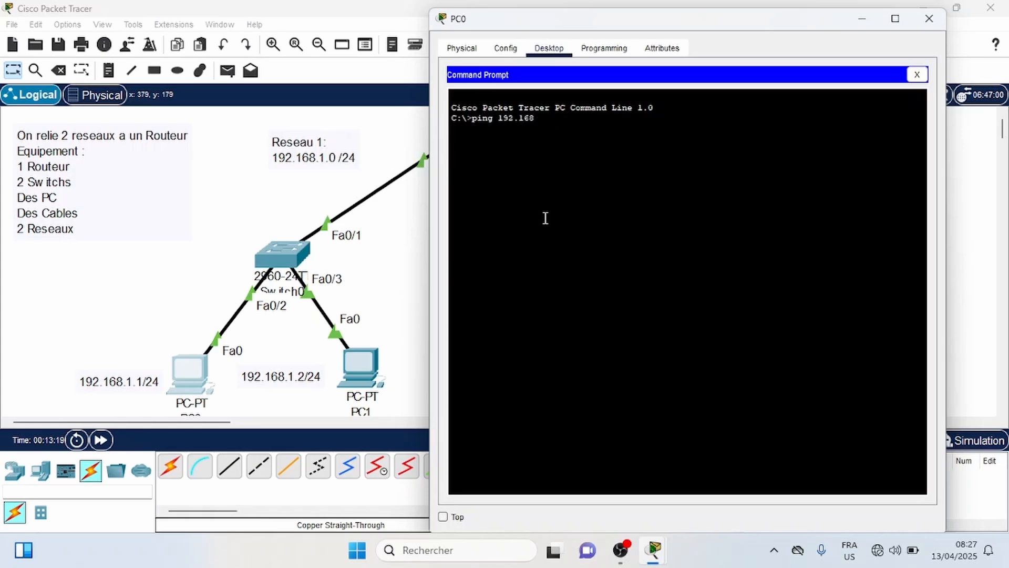
pyautogui.write('.1.2')
pyautogui.press('Return')
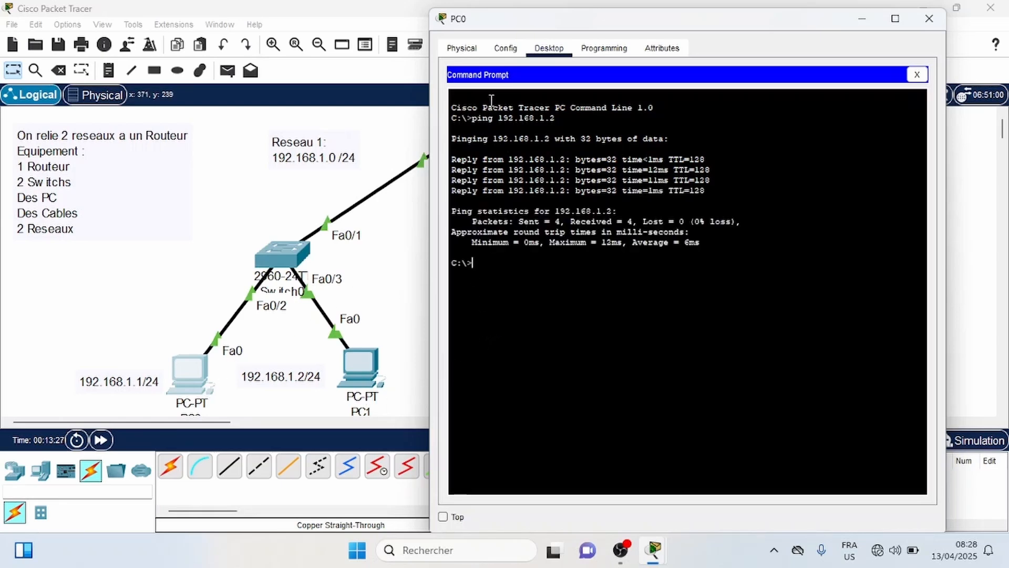
# - Ping PC2 at 192.168.2.1 from PC0, running the ping twice
pyautogui.moveTo(597, 27); pyautogui.dragTo(192, 23)
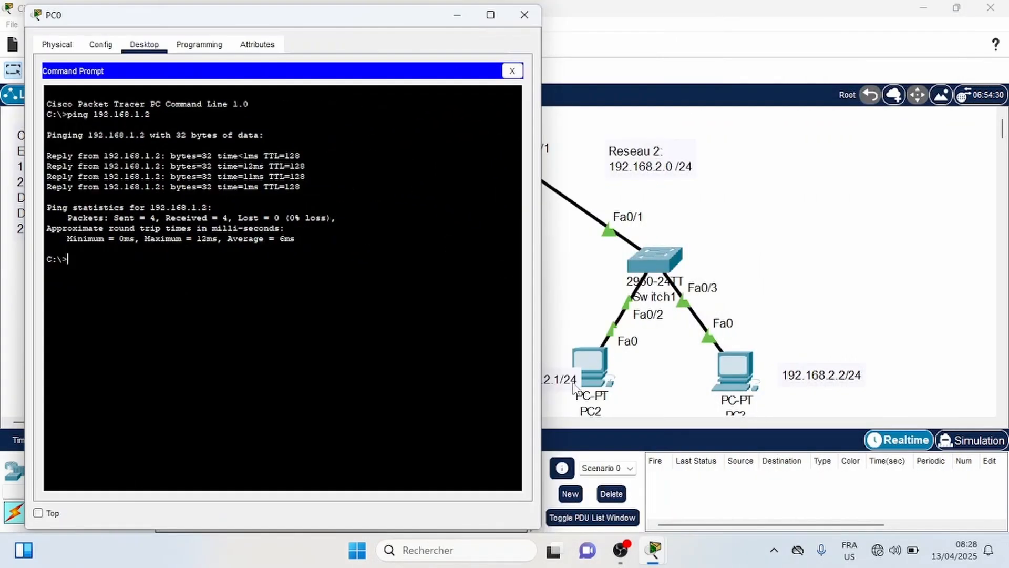
pyautogui.press('Up')
pyautogui.press('BackSpace')
pyautogui.press('BackSpace')
pyautogui.write('2')
pyautogui.press('Return')
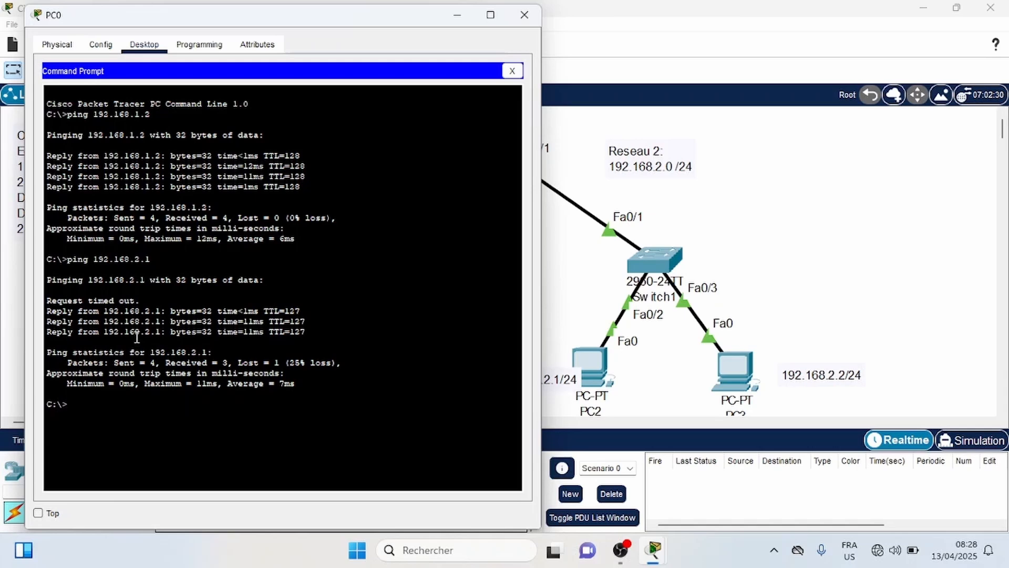
pyautogui.press('Up')
pyautogui.press('Return')
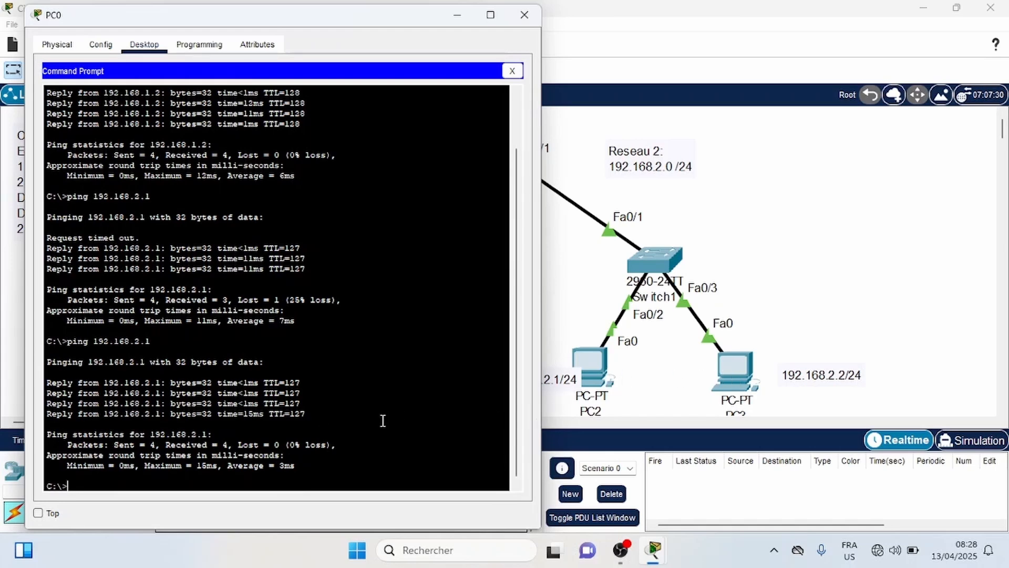
# - Ping PC3 at 192.168.2.2 from PC0, running the ping twice
pyautogui.press('Up')
pyautogui.press('Return')
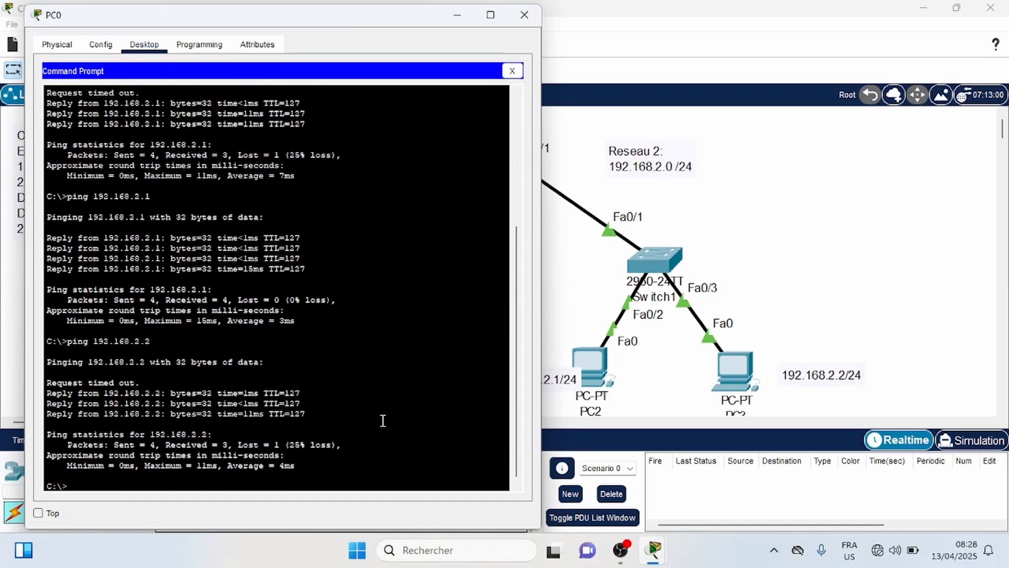
pyautogui.press('Up')
pyautogui.press('Return')
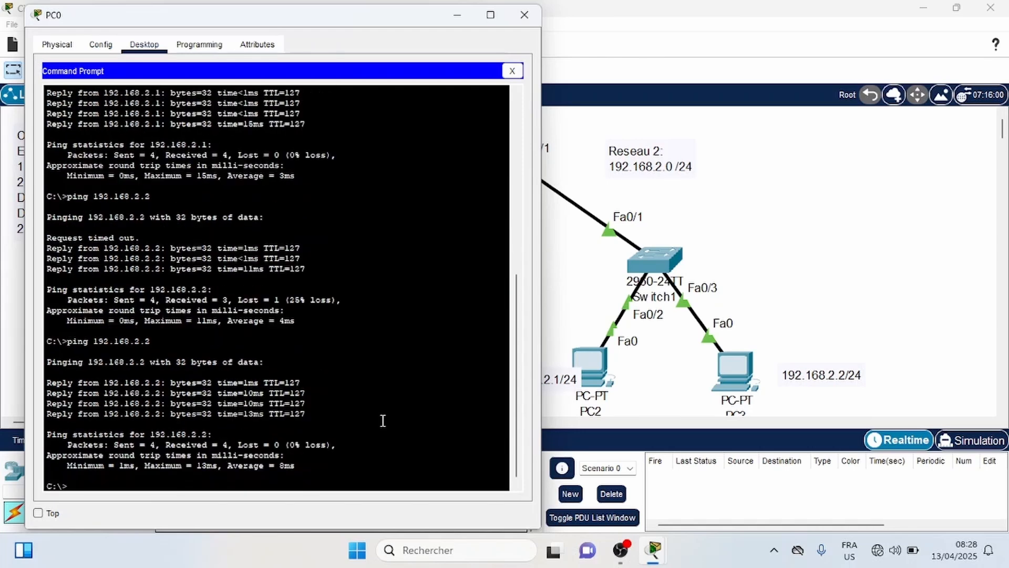
# - Ping the second network's gateway 192.168.2.200 from PC0
pyautogui.moveTo(349, 18); pyautogui.dragTo(1008, 126)
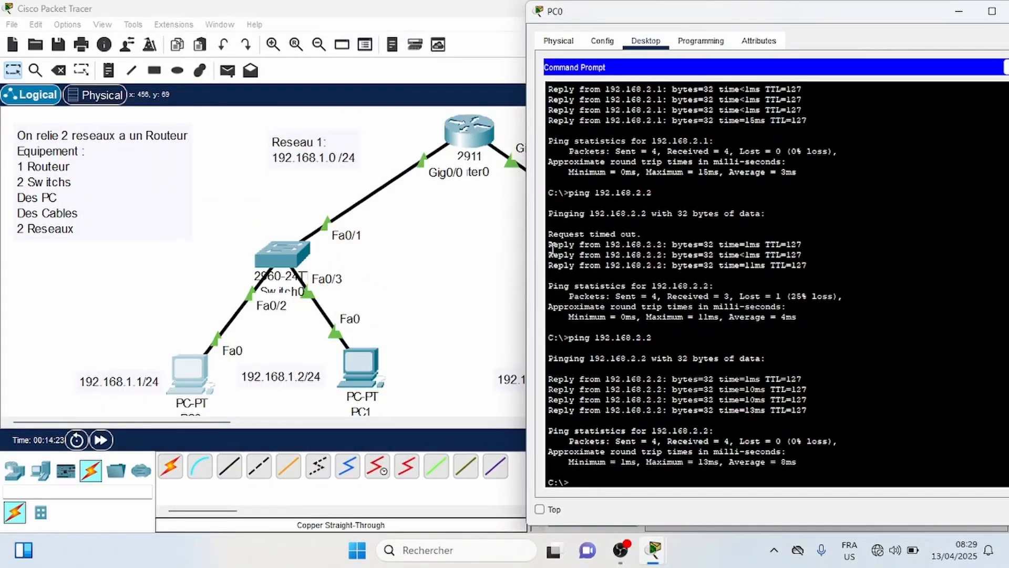
pyautogui.press('Up')
pyautogui.press('BackSpace')
pyautogui.press('Return')
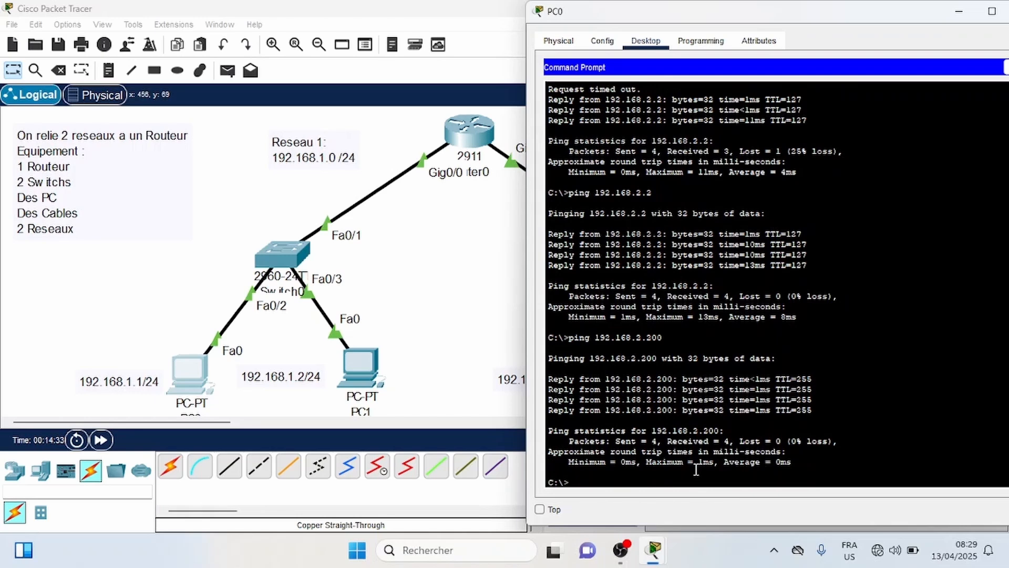
# - Ping the first network's gateway 192.168.1.200 from PC0 and close the PC0 window
pyautogui.press('Up')
pyautogui.press('Return')
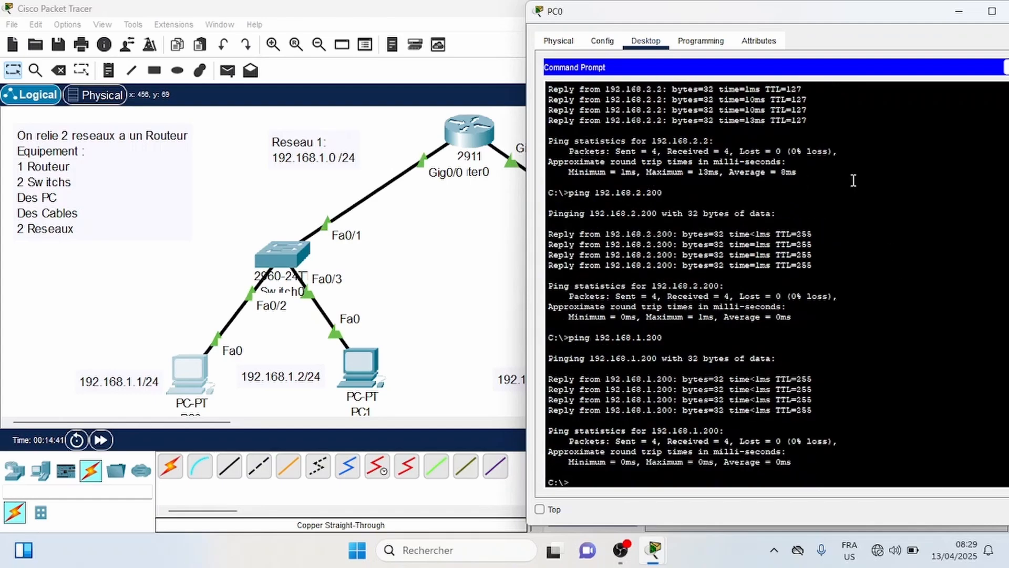
pyautogui.moveTo(799, 25); pyautogui.dragTo(627, 41)
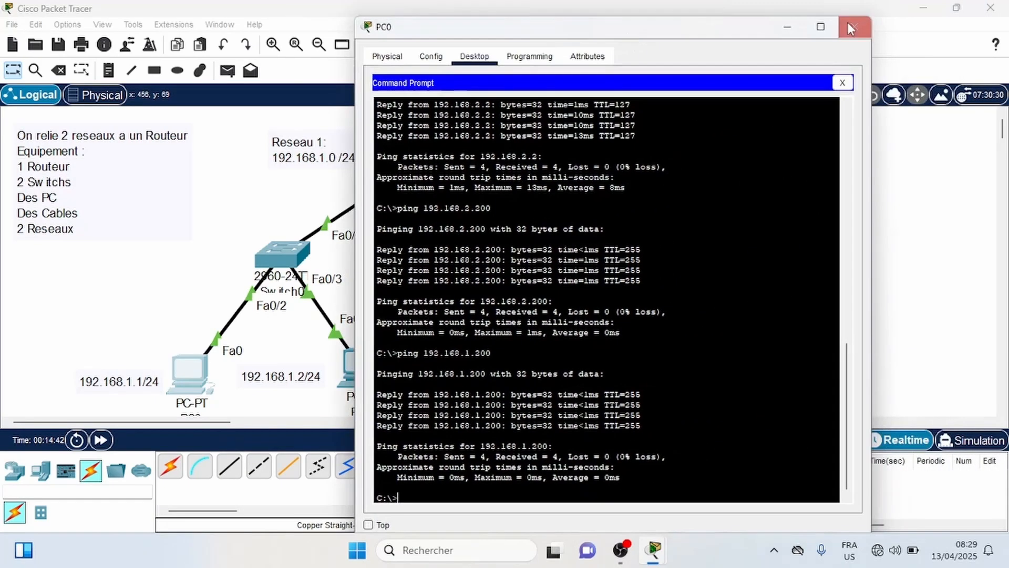
pyautogui.click(855, 28)
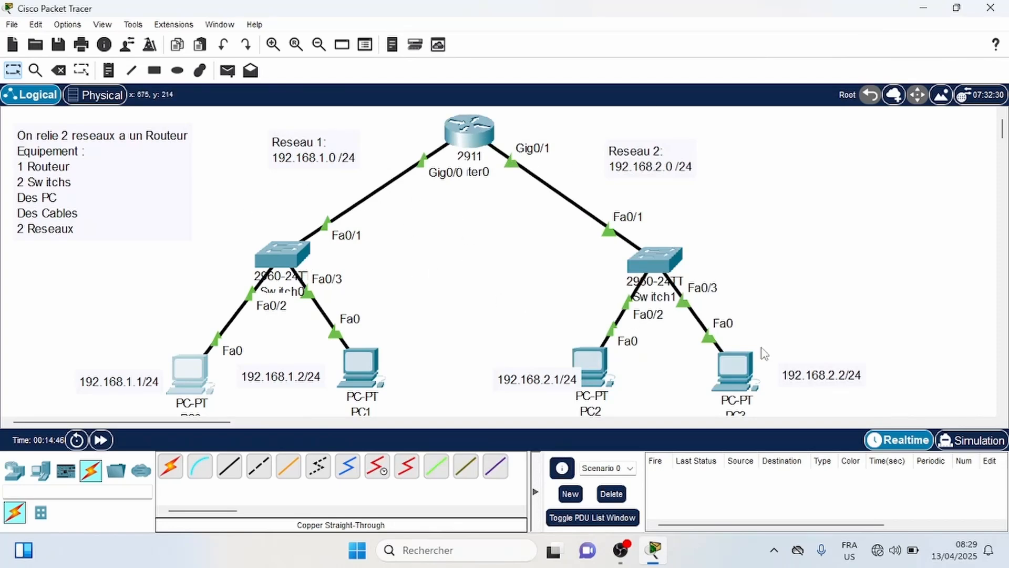
# - Switch to Simulation mode and add a simple PDU from PC0 to PC3
pyautogui.click(973, 440)
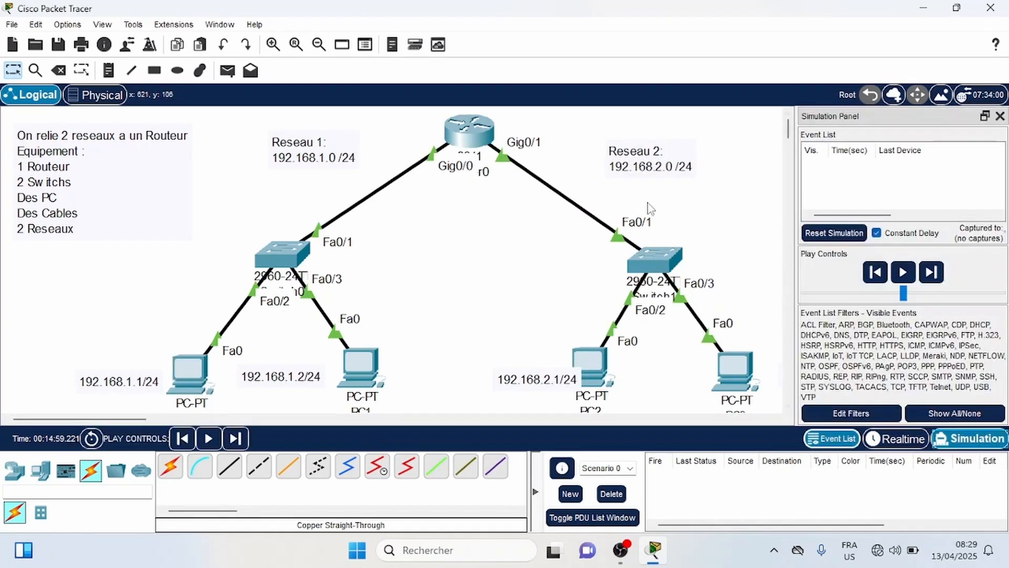
pyautogui.click(228, 70)
pyautogui.click(192, 371)
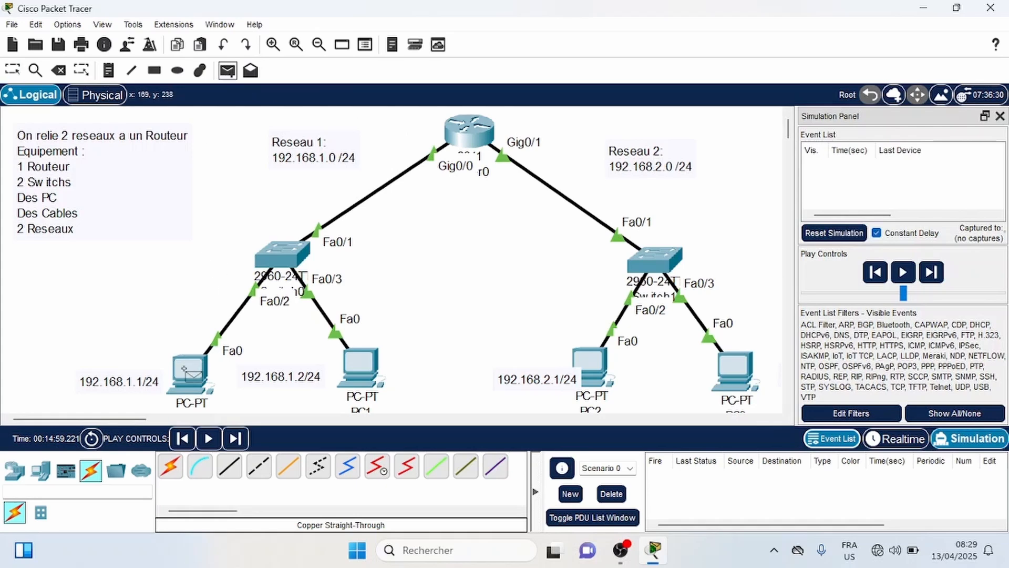
pyautogui.click(733, 374)
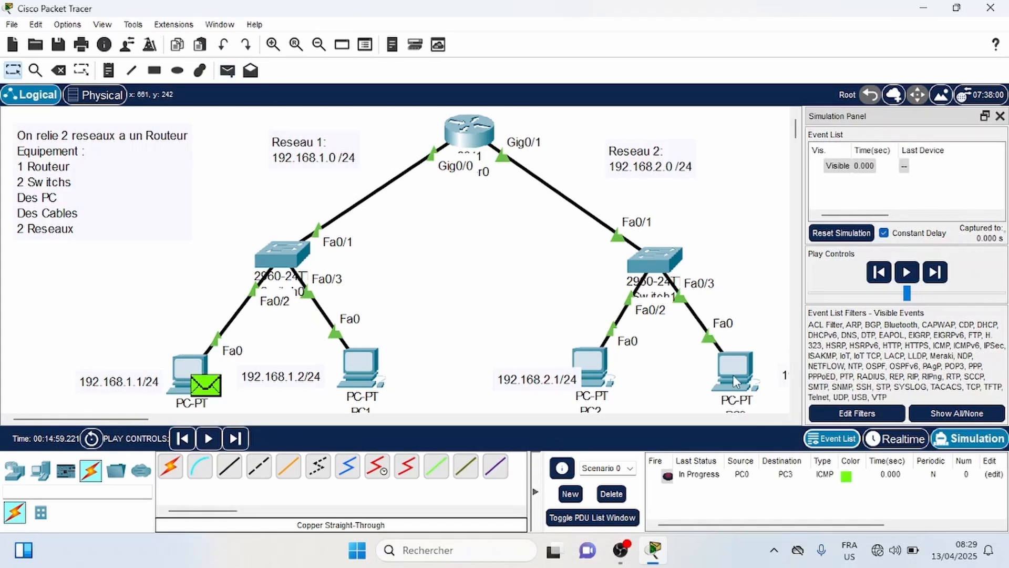
# - Play the simulation of the PC0 to PC3 packet and delete Scenario 0
pyautogui.click(909, 274)
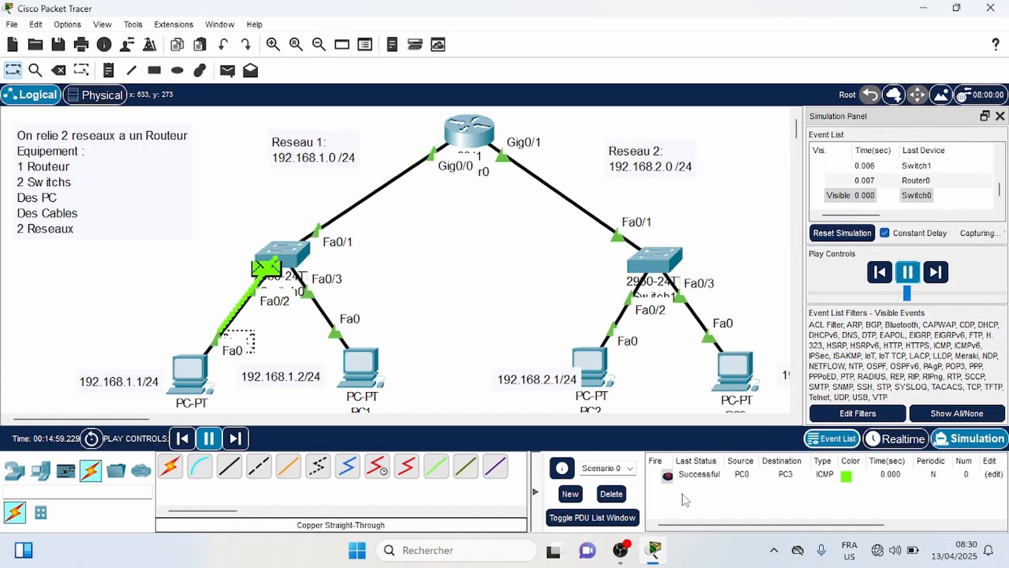
pyautogui.click(611, 493)
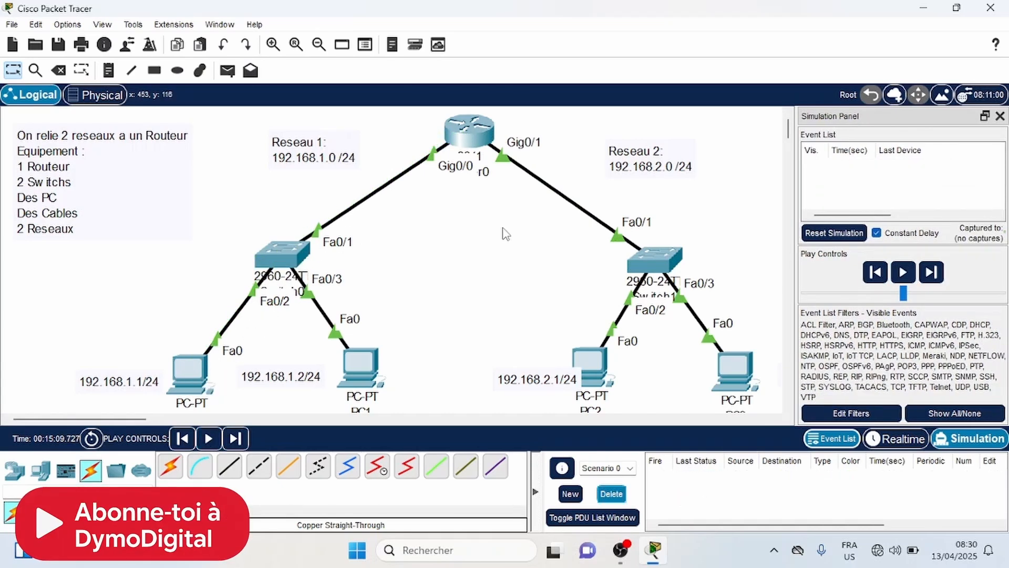